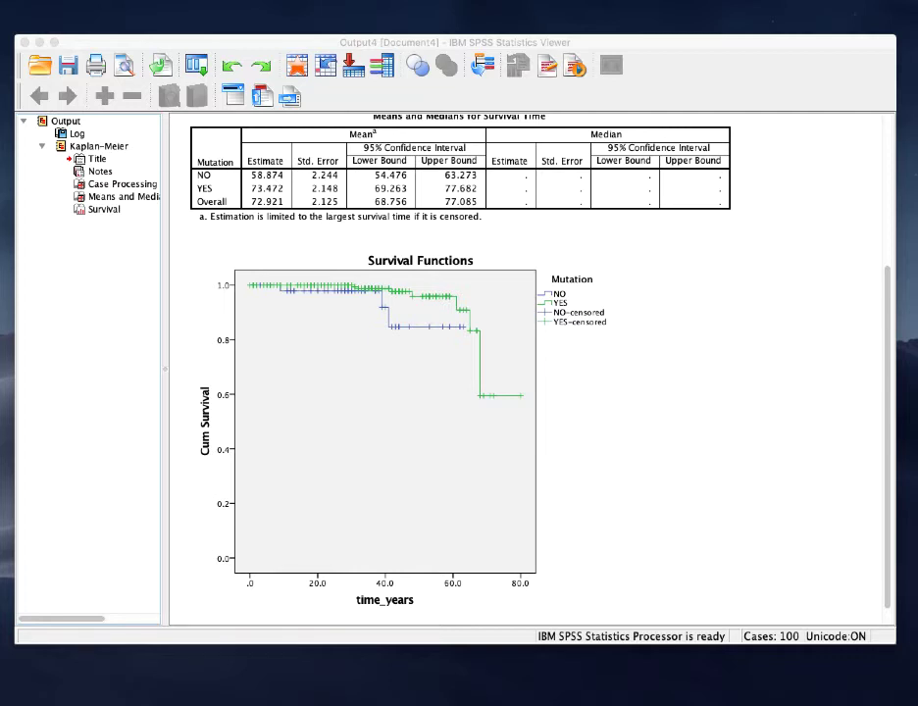
- Open the Frequencies analysis from the FU tutorial.sav data, reset its settings and choose time_years as the variable
key("super+grave")
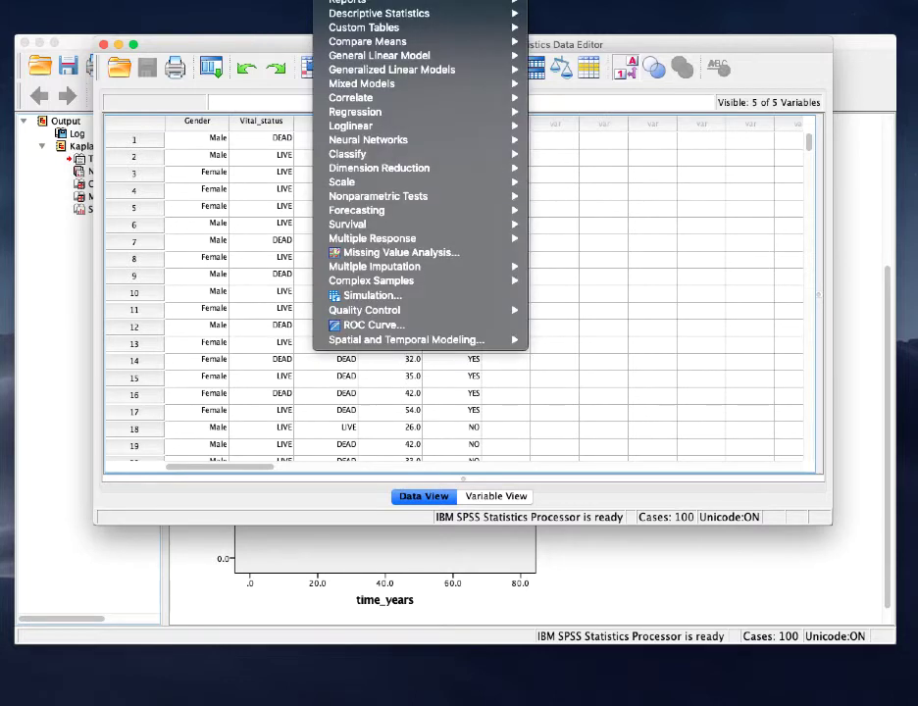
mouse_move(422, 12)
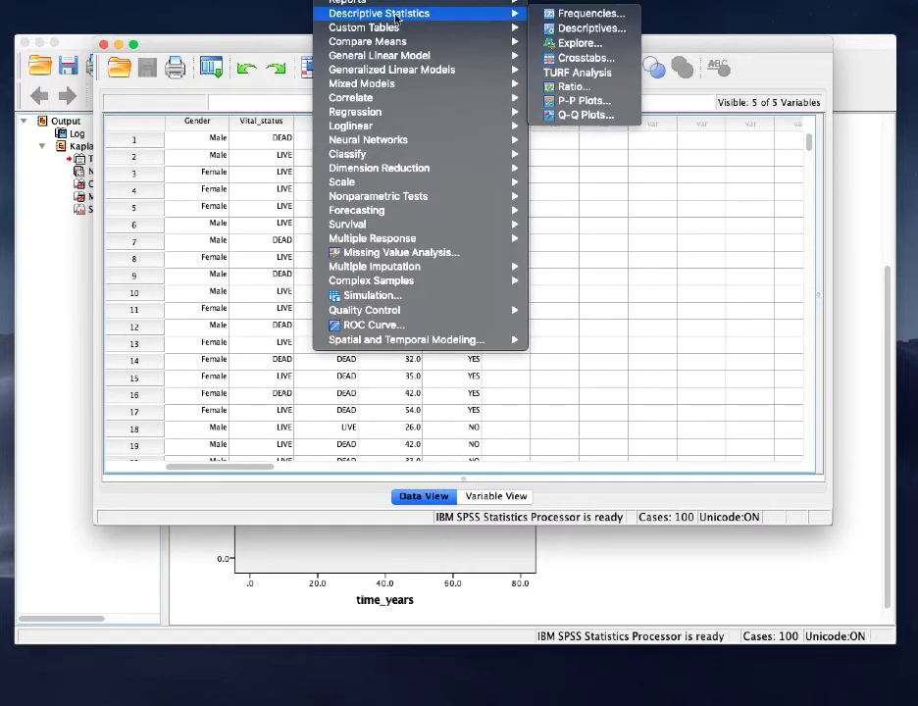
left_click(576, 17)
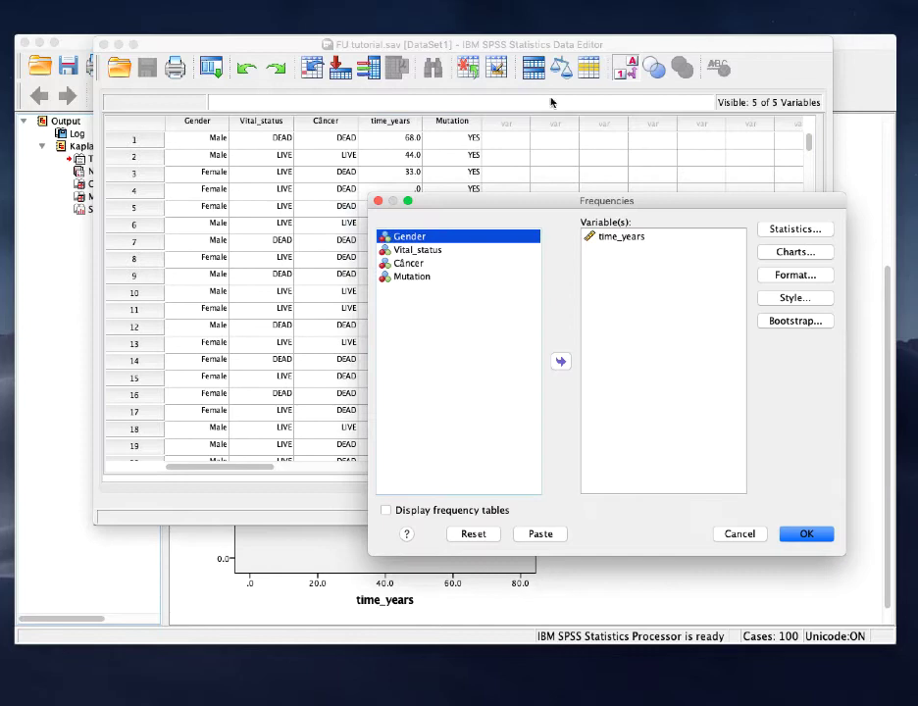
left_click_drag(554, 203, 432, 185)
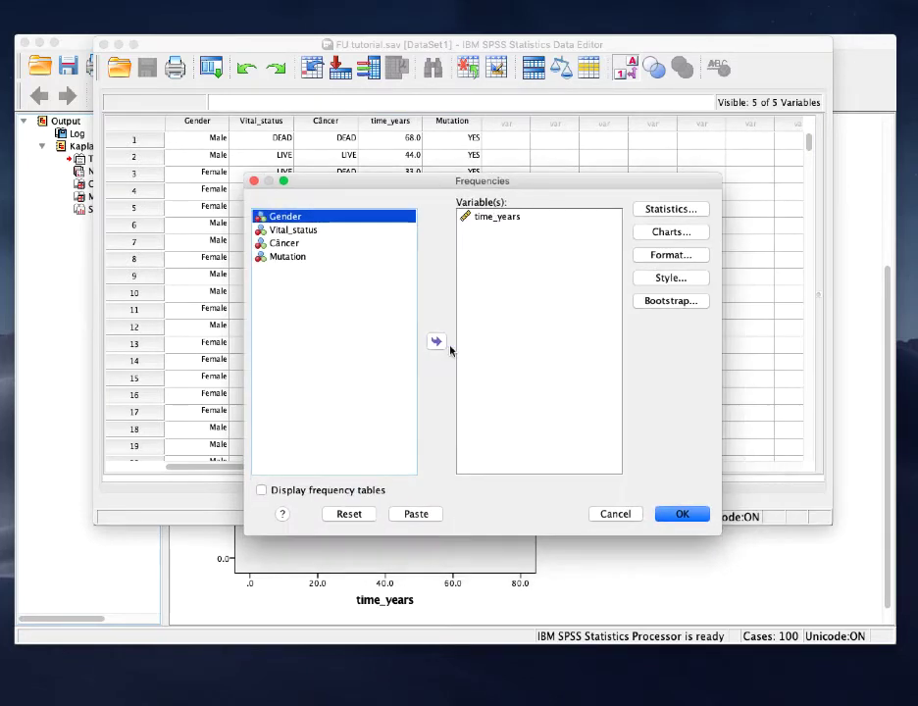
left_click(330, 514)
left_click(250, 233)
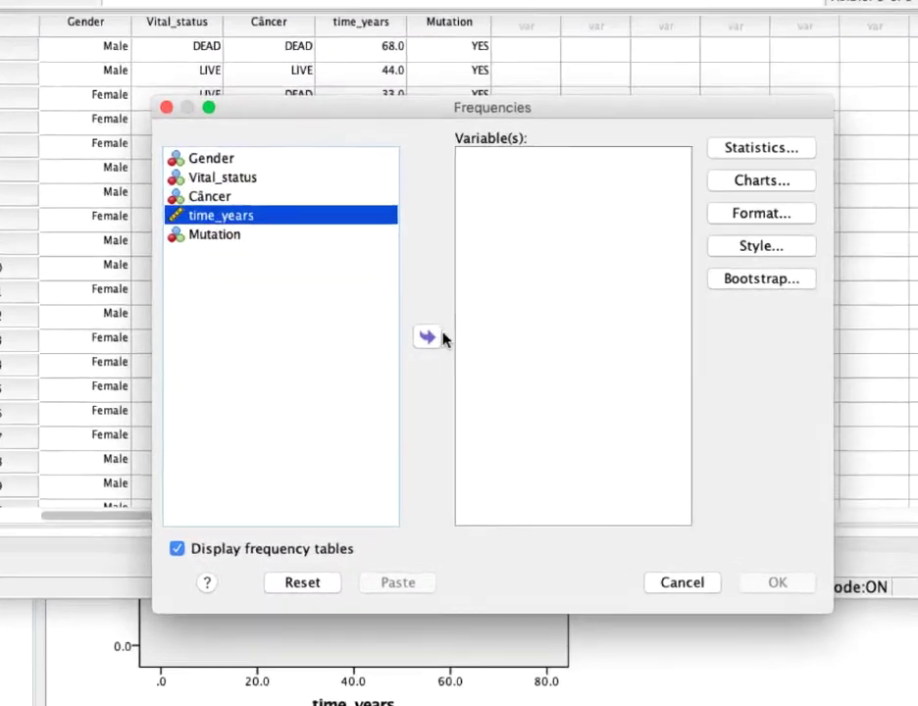
left_click(430, 338)
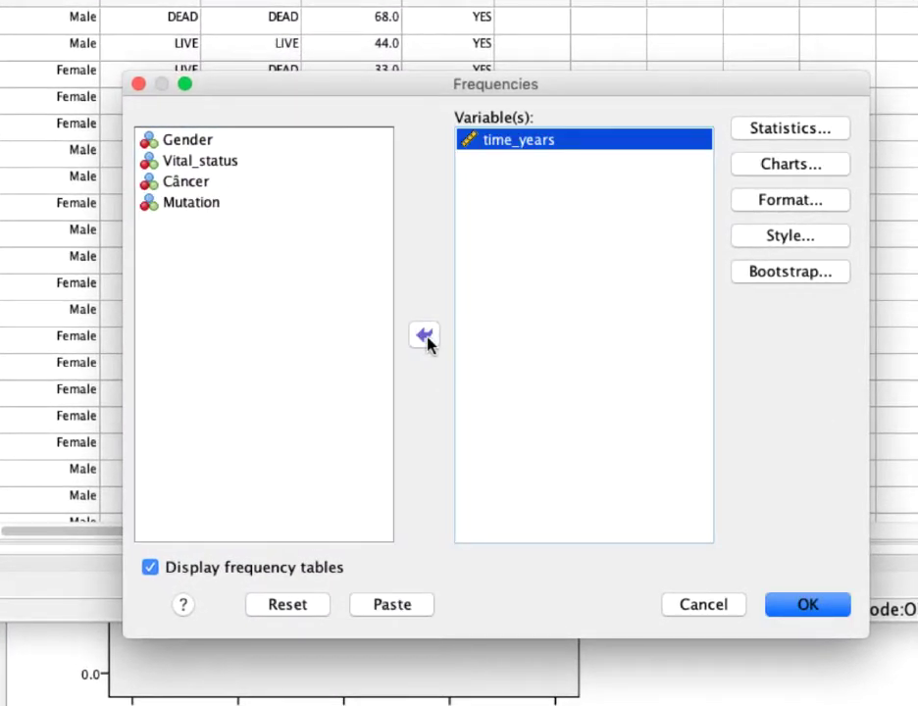
- Run the frequencies with the median as the only statistic and frequency tables turned off, and check the Statistics table
left_click(804, 130)
left_click(541, 295)
left_click(716, 633)
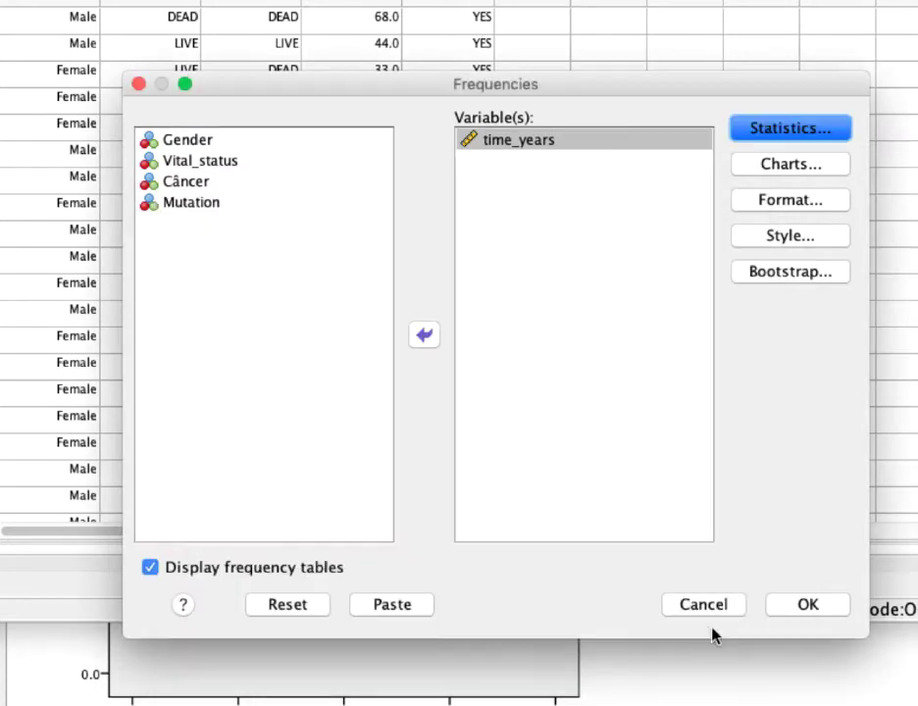
left_click(148, 568)
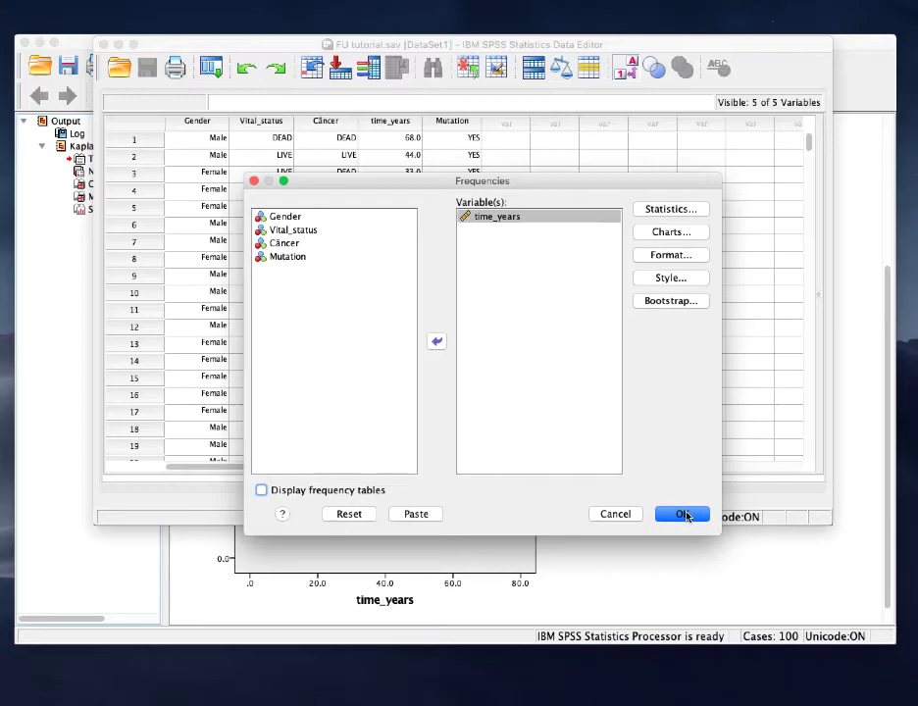
left_click(684, 515)
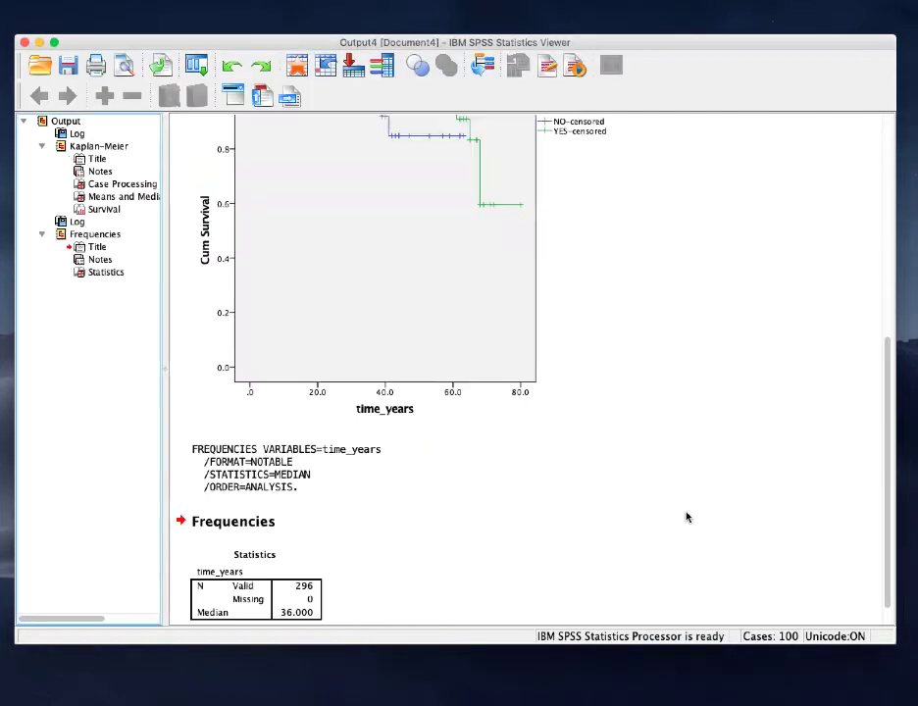
left_click(360, 555)
left_click(322, 579)
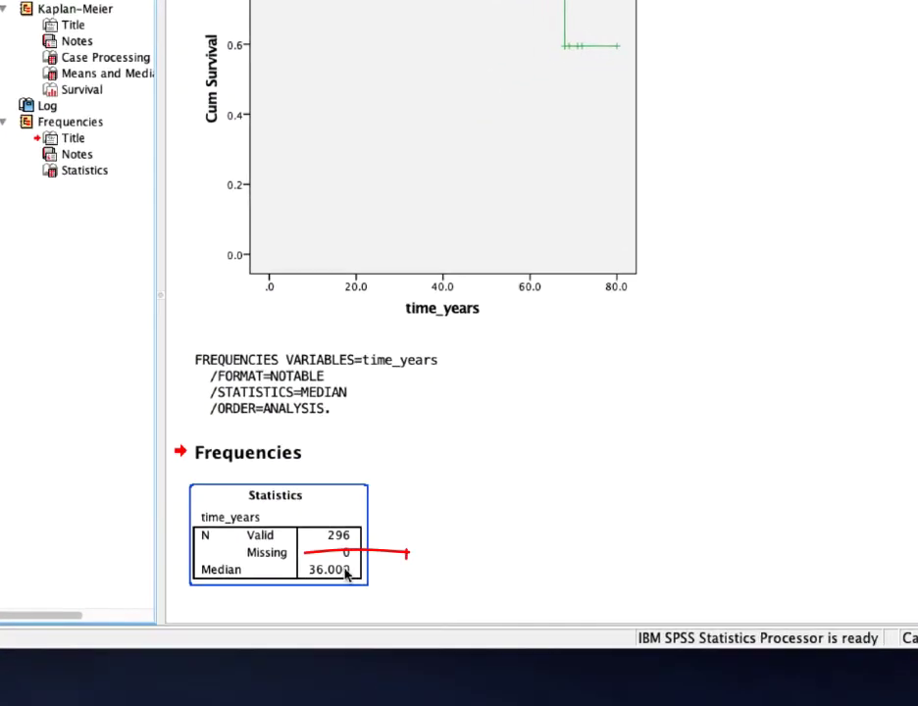
left_click(370, 564)
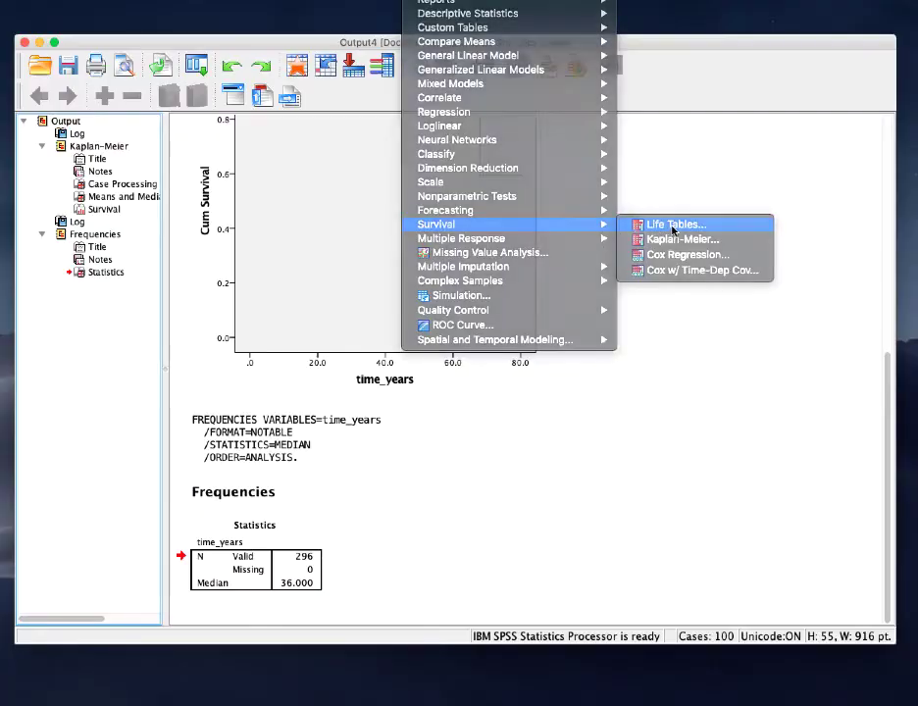
- Set up a Life Tables analysis with time_years as time and Vital_status as status, using event value 1
left_click(666, 223)
left_click(285, 273)
left_click(368, 228)
left_click(278, 247)
left_click(369, 308)
left_click(437, 329)
type("1")
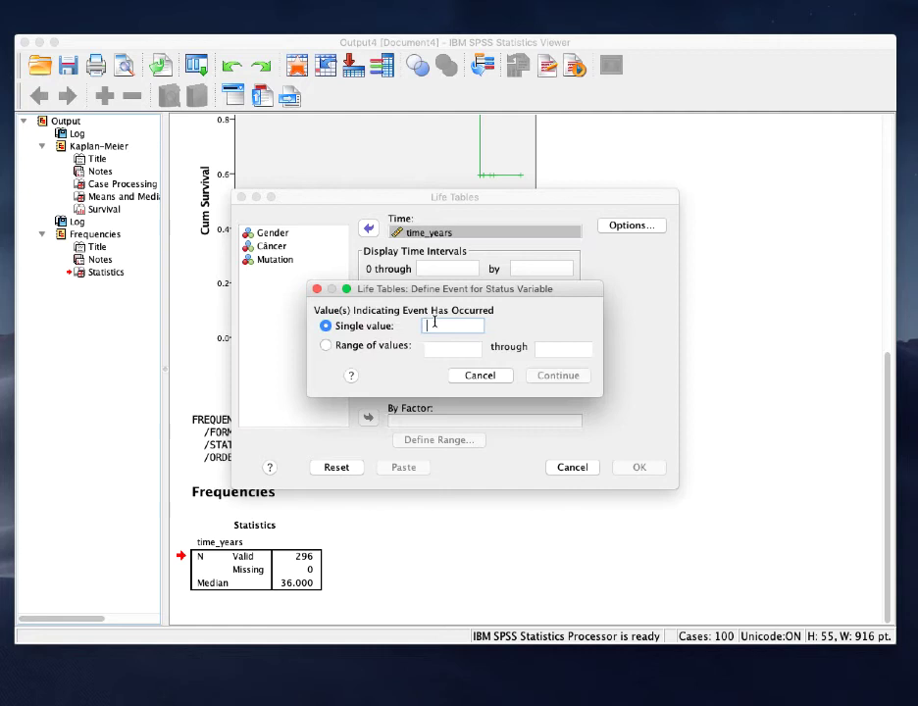
left_click(547, 376)
- Set the life table intervals to 0 through 80 by 10, run it and examine the Life Table output
left_click(454, 269)
type("80")
left_click(555, 273)
type("10")
left_click(642, 466)
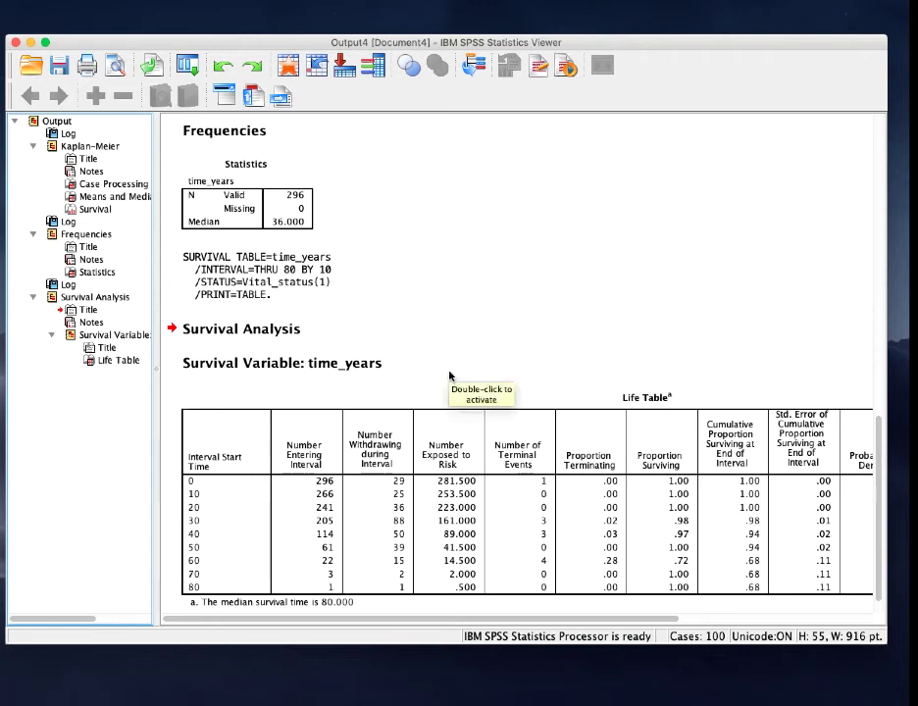
left_click(481, 333)
left_click(447, 453)
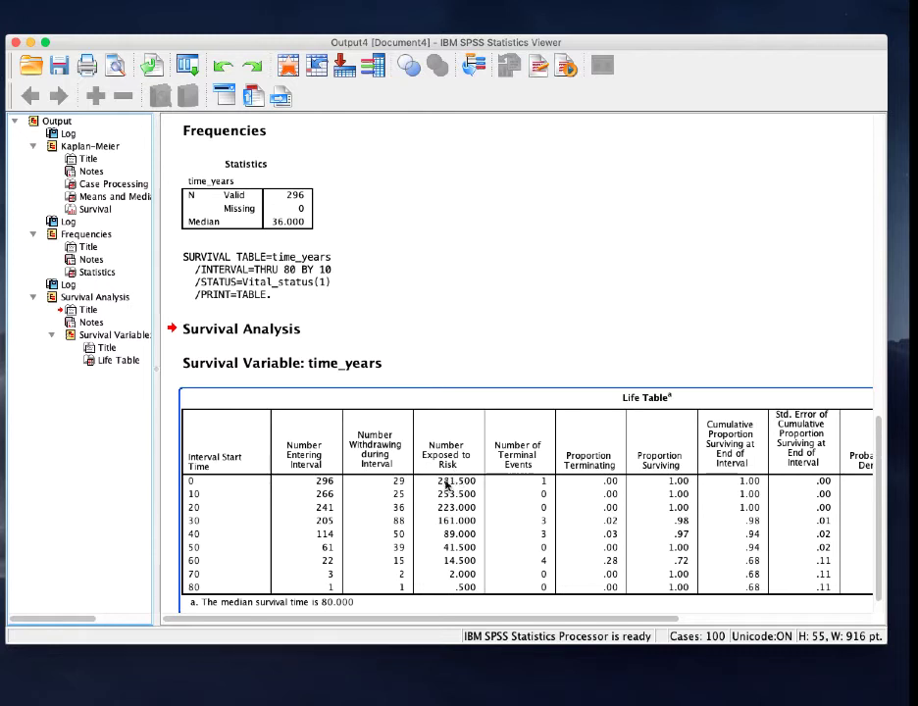
scroll(453, 483, "down", 2)
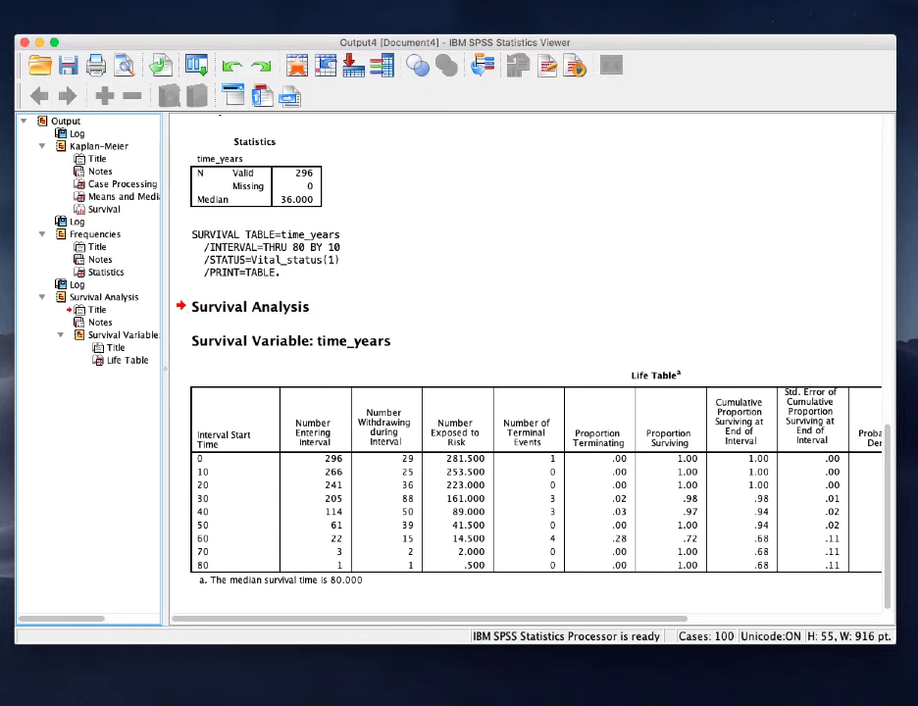
- Open the Kaplan-Meier analysis of time_years and set the Vital_status event value to 0
left_click(432, 0)
mouse_move(490, 223)
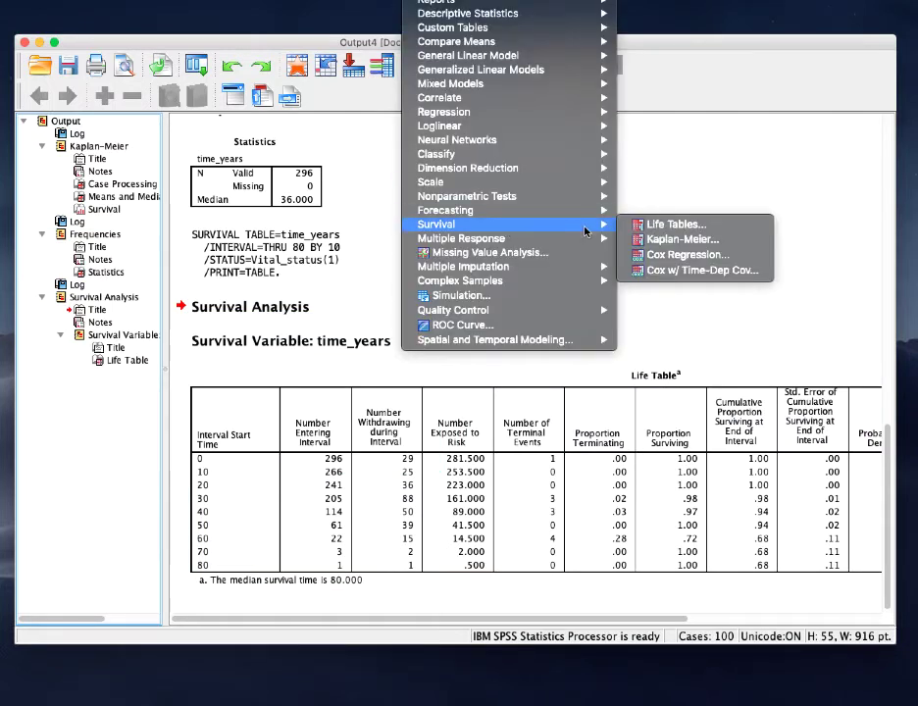
left_click(679, 240)
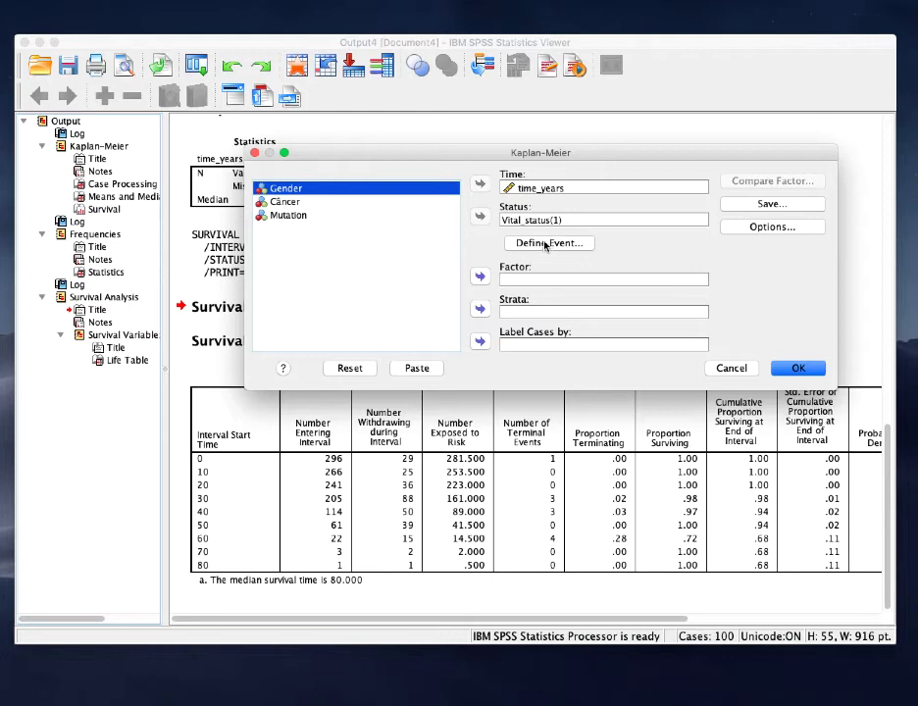
left_click(550, 243)
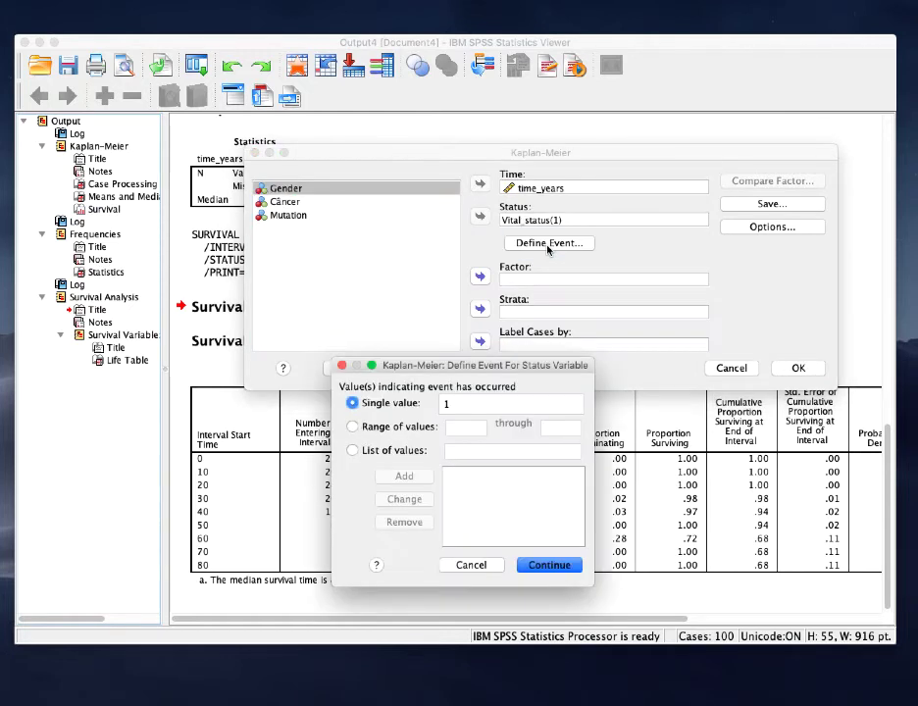
double_click(456, 404)
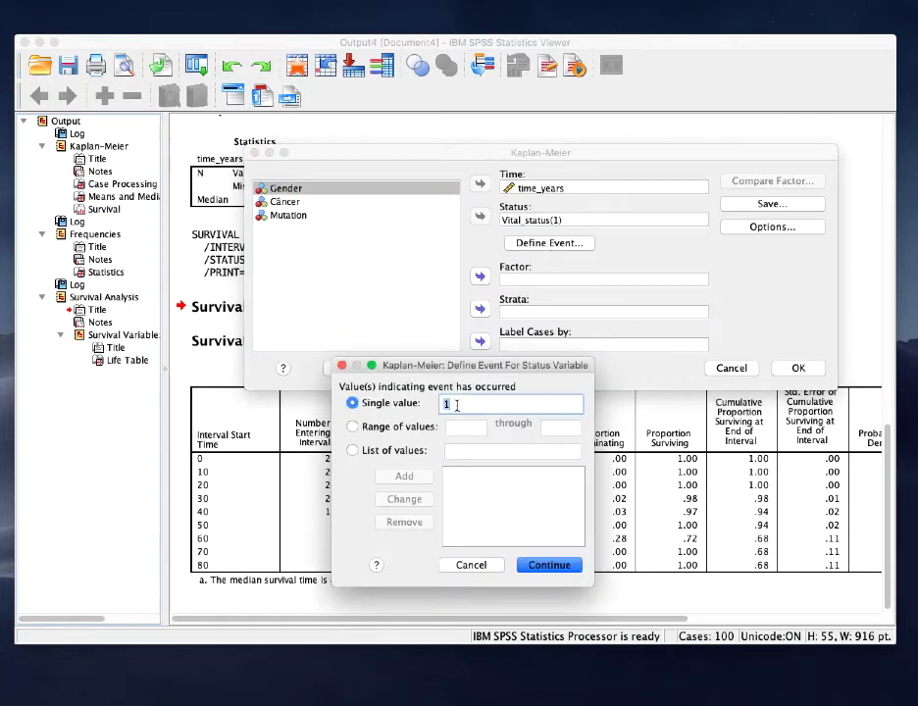
type("0")
left_click(550, 565)
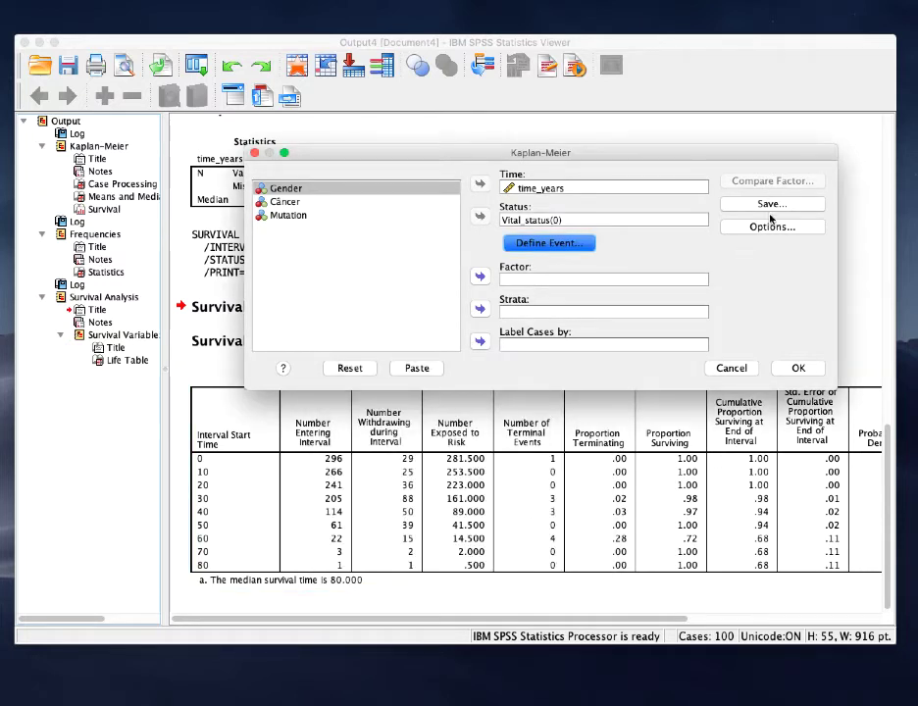
- Run the Kaplan-Meier analysis without survival tables and compare its median estimate with the Frequencies median
left_click(775, 228)
left_click(382, 388)
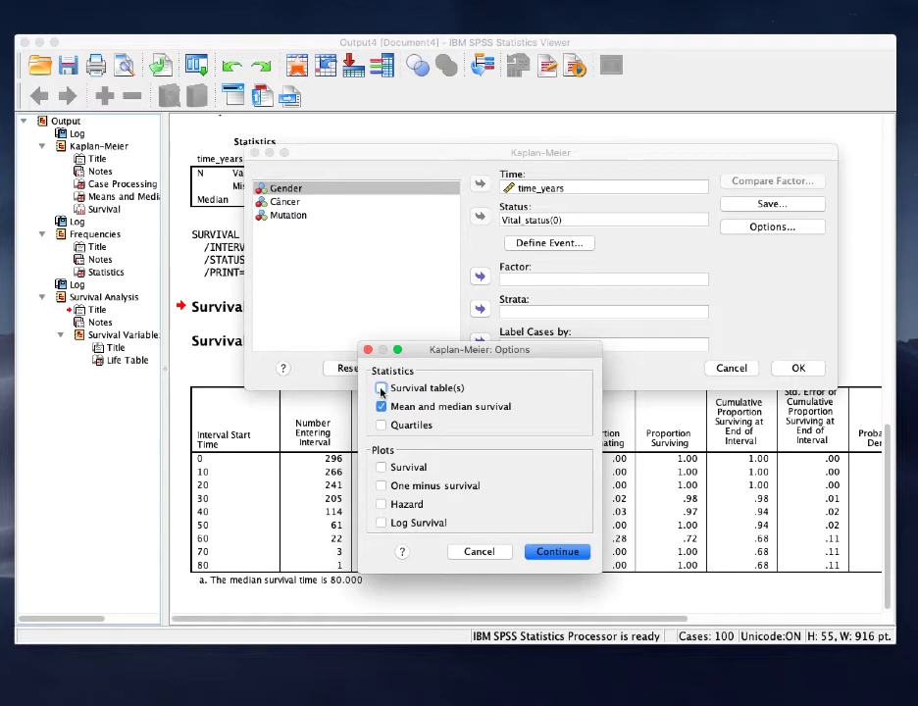
left_click(579, 552)
left_click(798, 368)
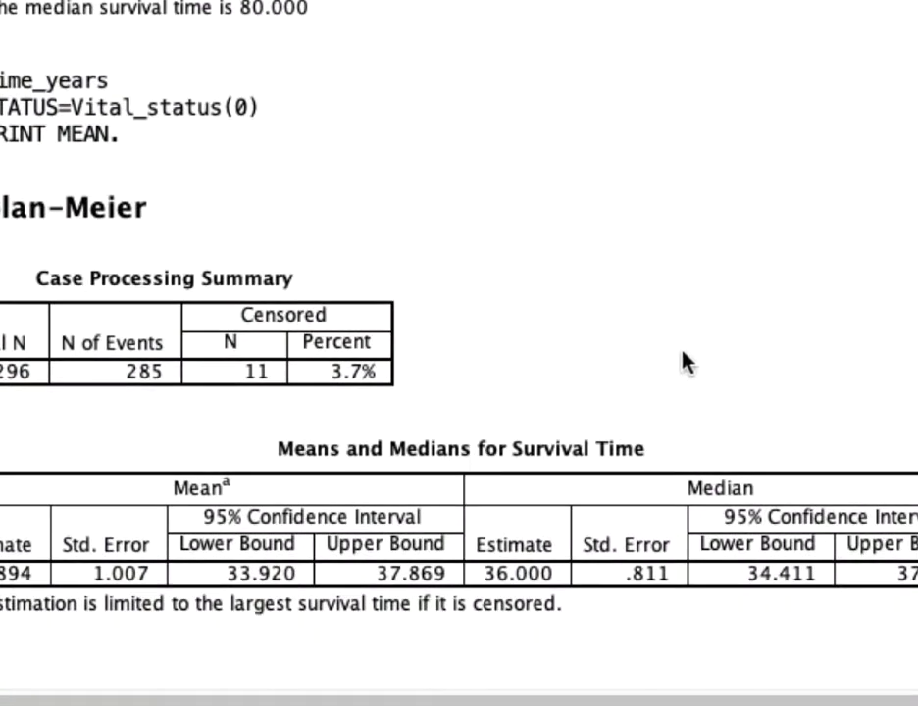
left_click(542, 530)
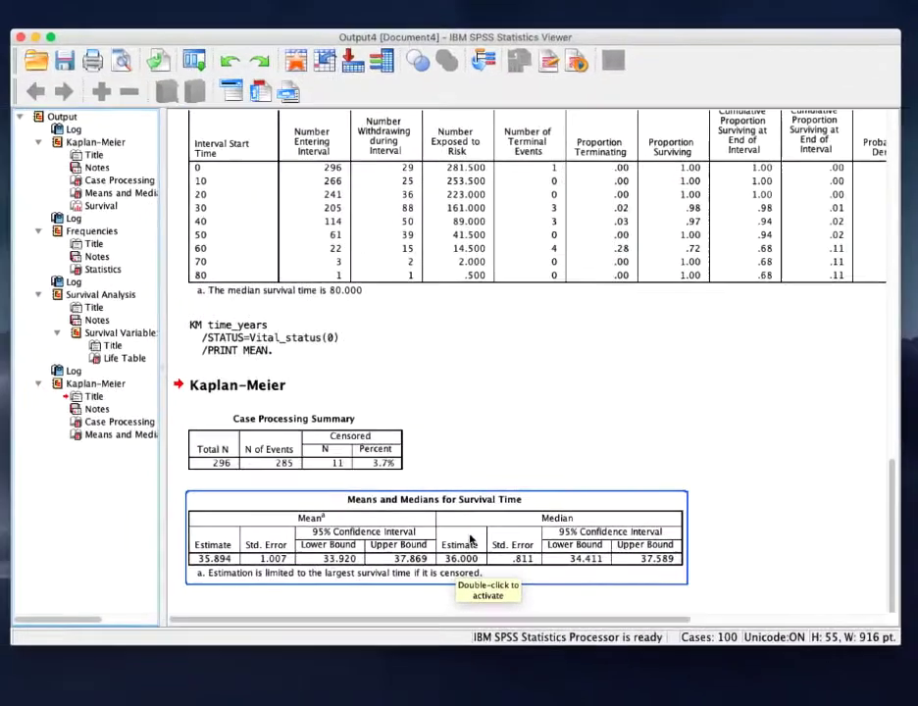
scroll(451, 319, "up", 5)
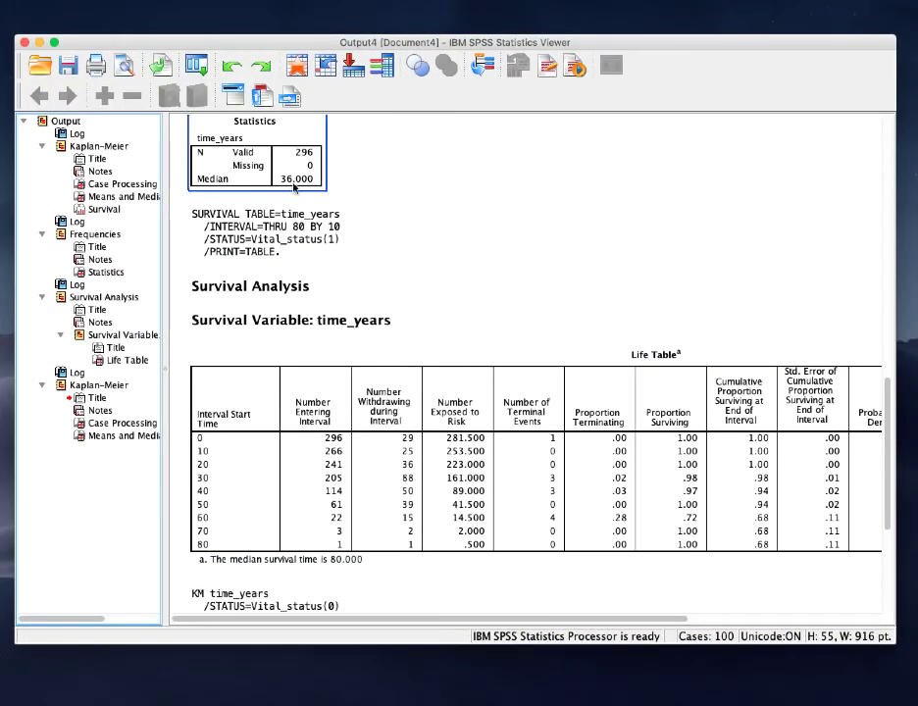
scroll(514, 322, "down", 6)
scroll(512, 323, "right", 1)
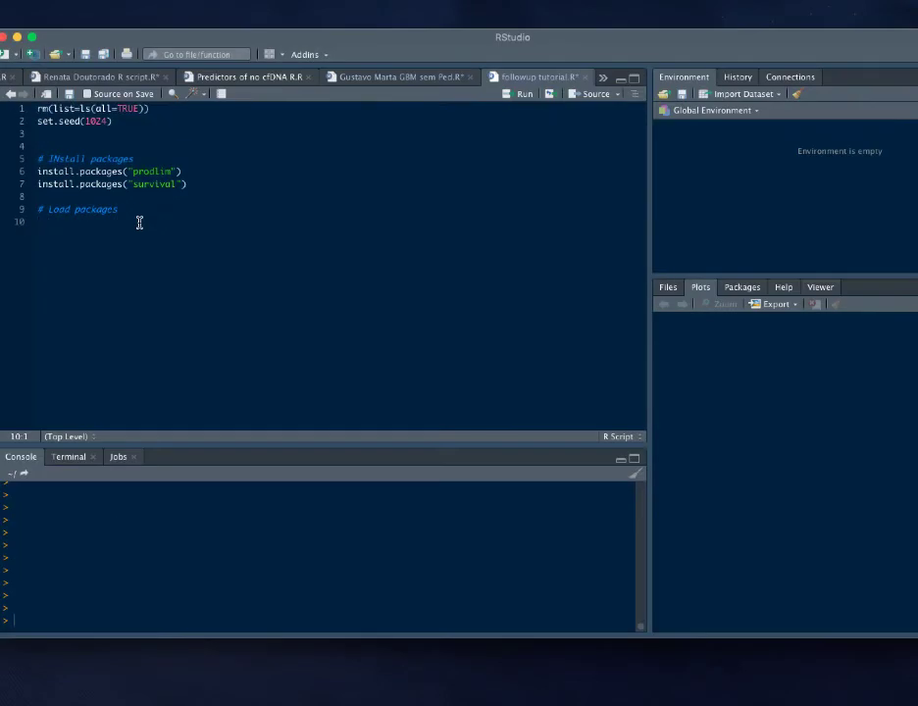
- Add library(prodlim) under the Load packages comment in the followup tutorial.R script
type("libra")
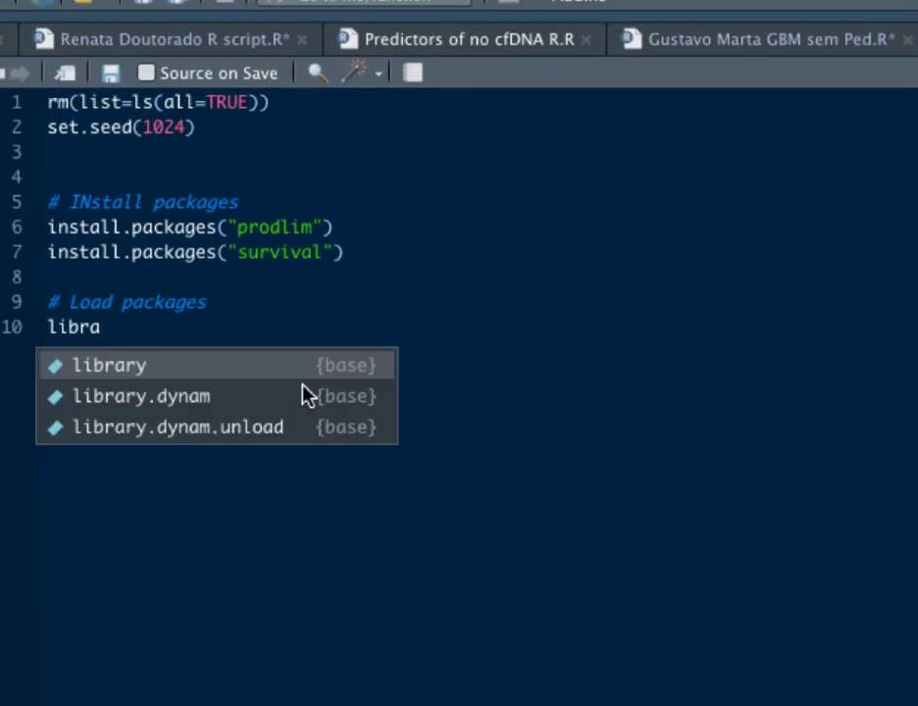
key("Return")
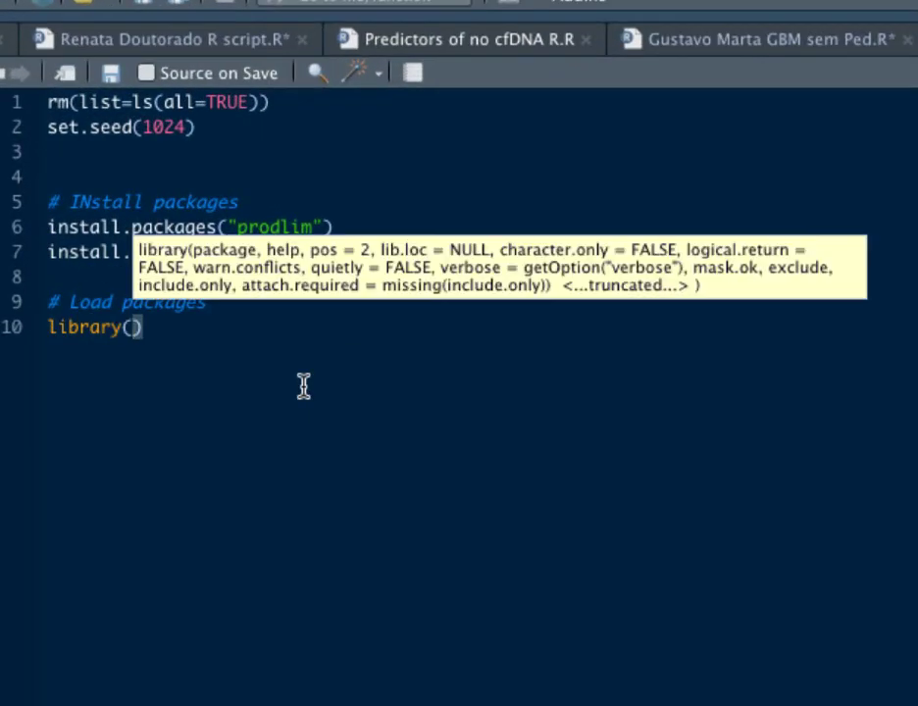
type("pro")
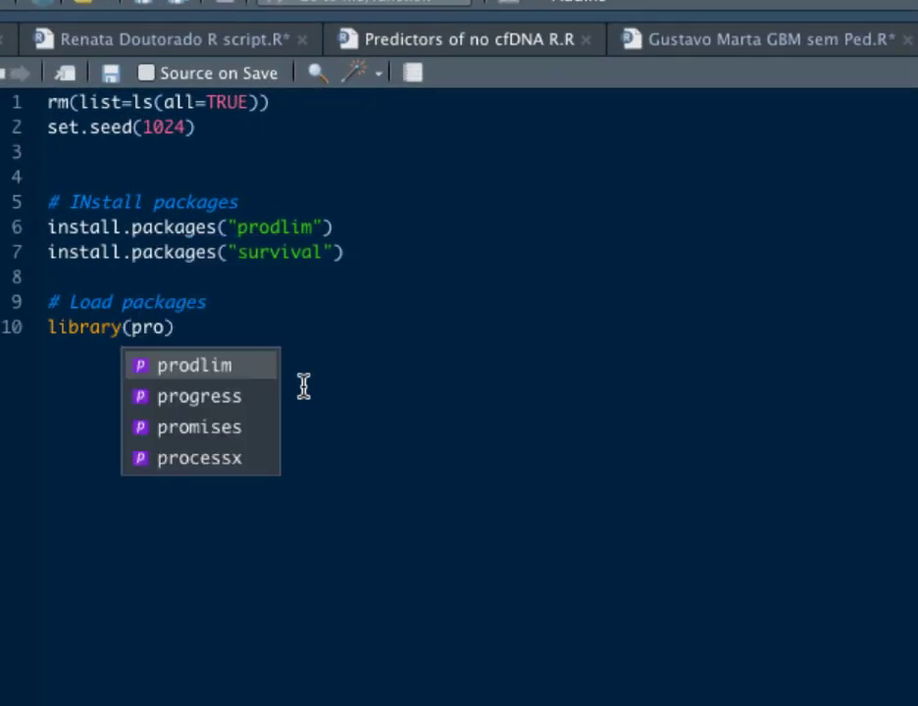
key("Return")
key("Right")
- Add library(survival) on a new line below the prodlim line
key("Return")
type("library")
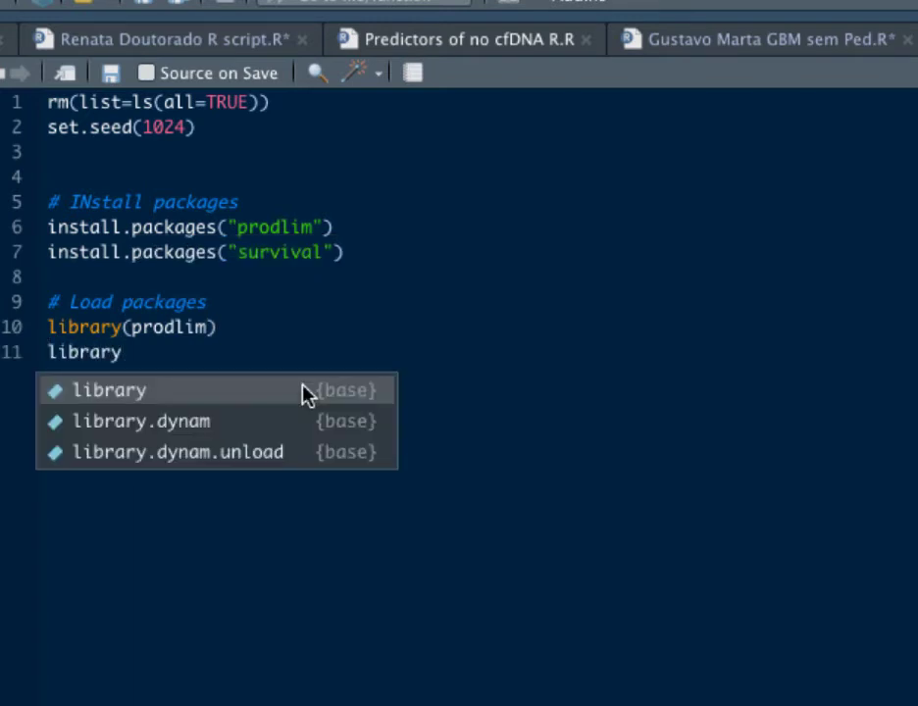
key("Return")
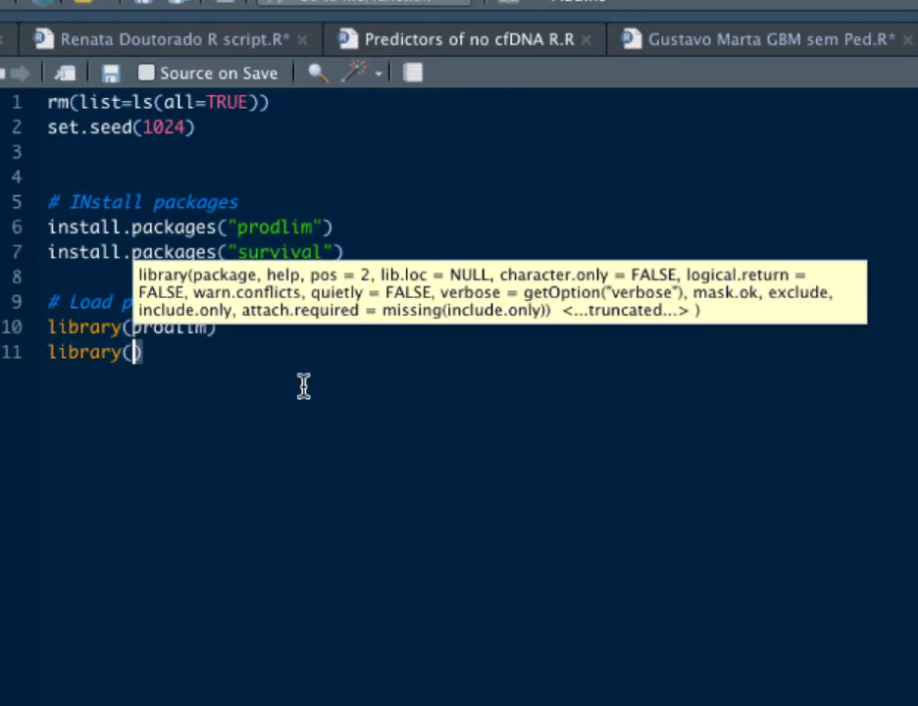
type("survival")
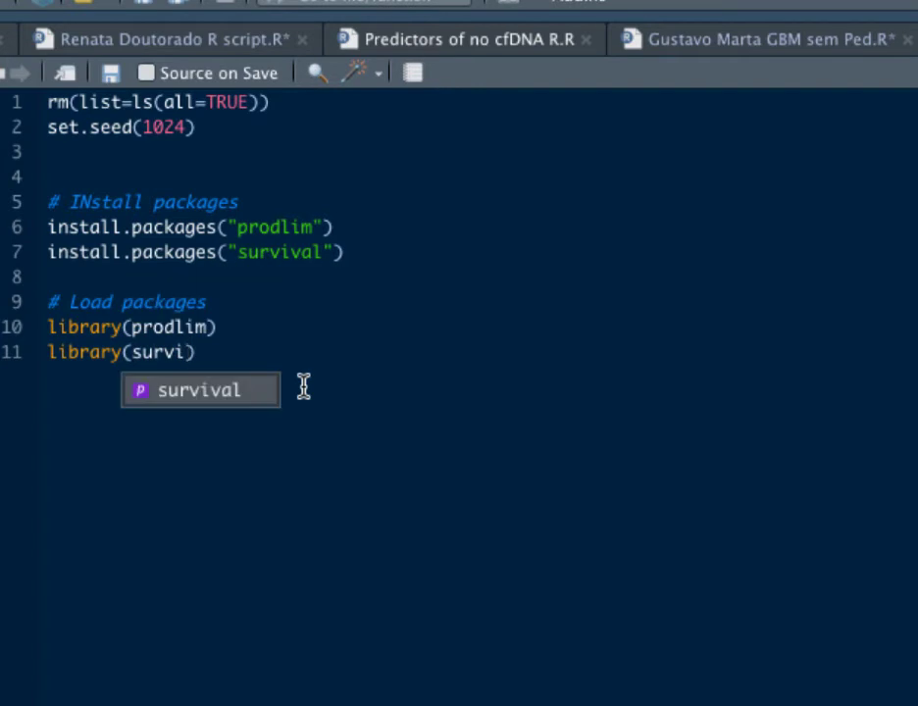
key("Return")
key("Right")
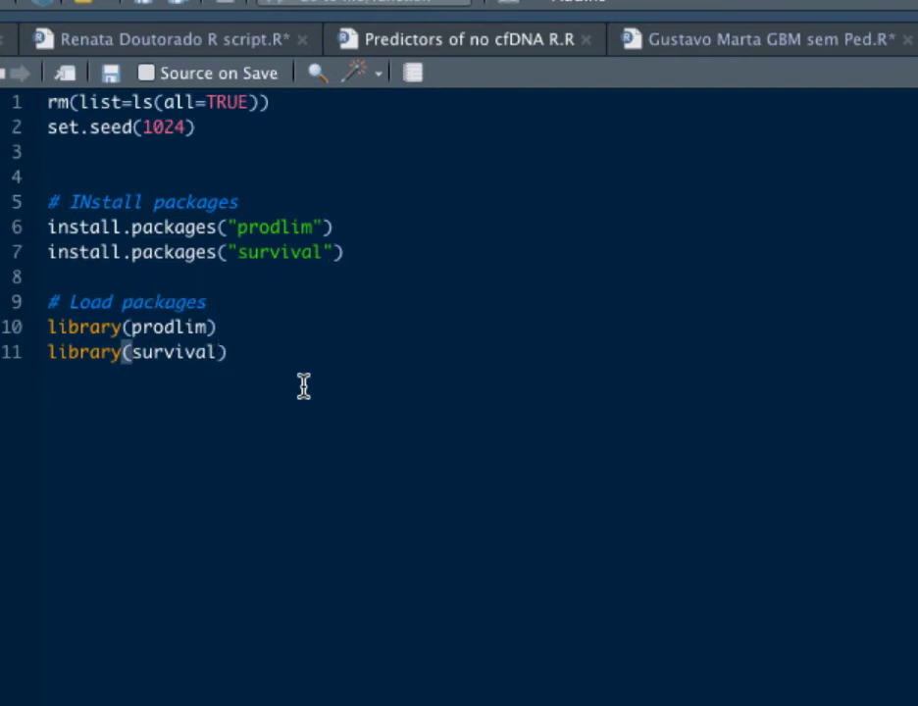
- Add library(haven) on a new line below the survival line
key("Return")
type("library")
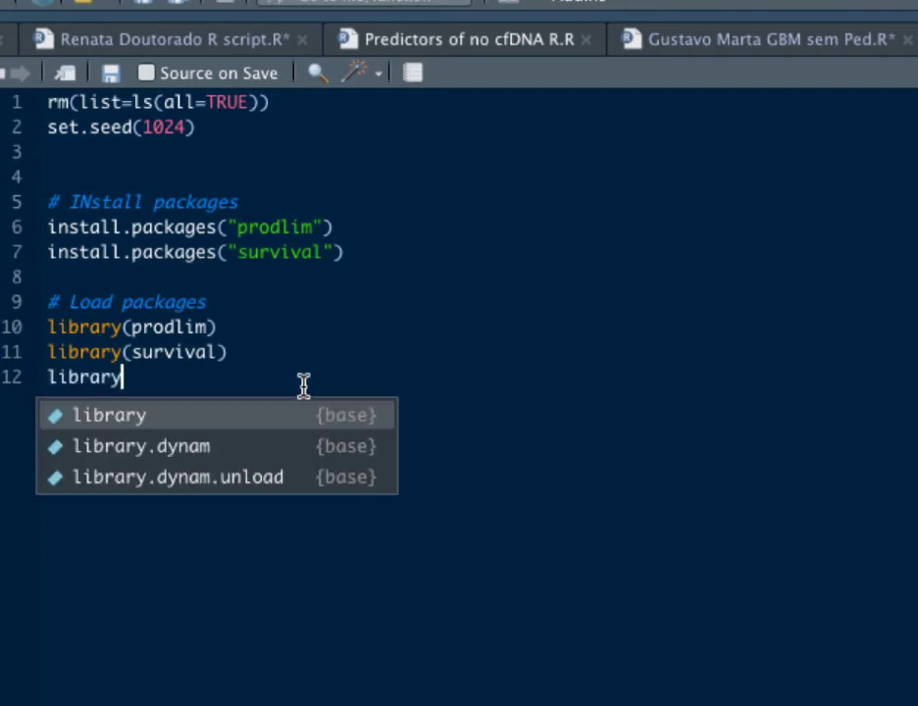
key("Return")
type("he")
key("BackSpace")
type("aven")
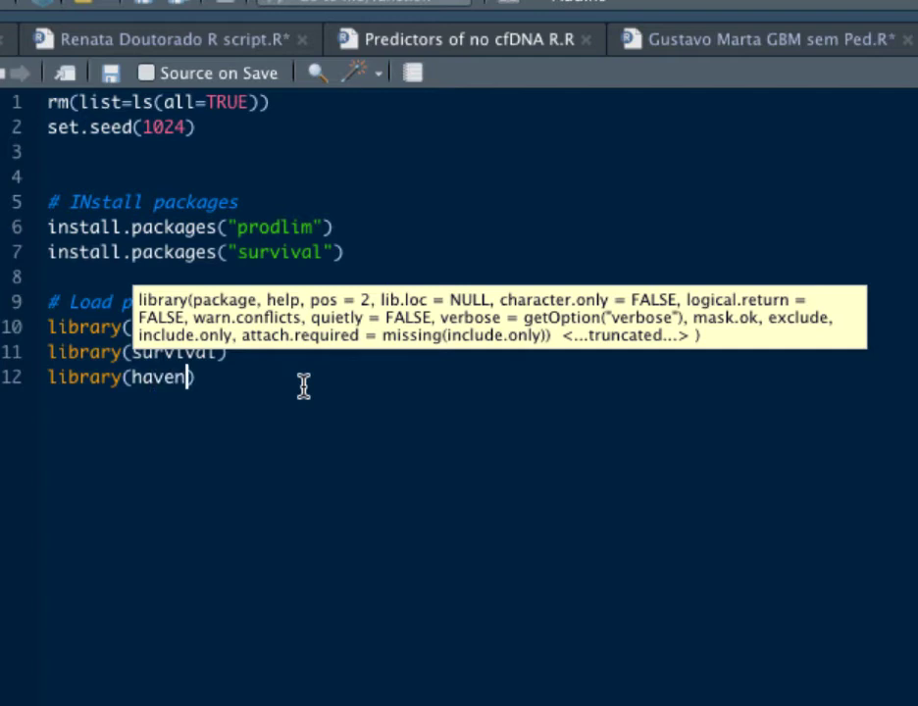
key("Right")
- Run the three library lines to load the prodlim, survival and haven packages
left_click_drag(230, 373, 47, 326)
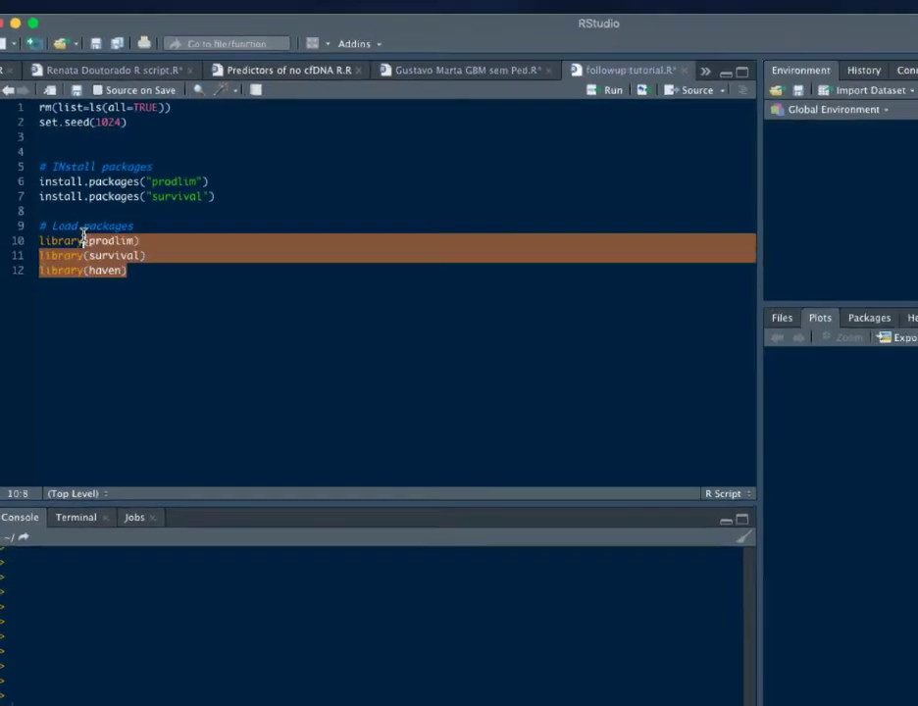
key("super+Return")
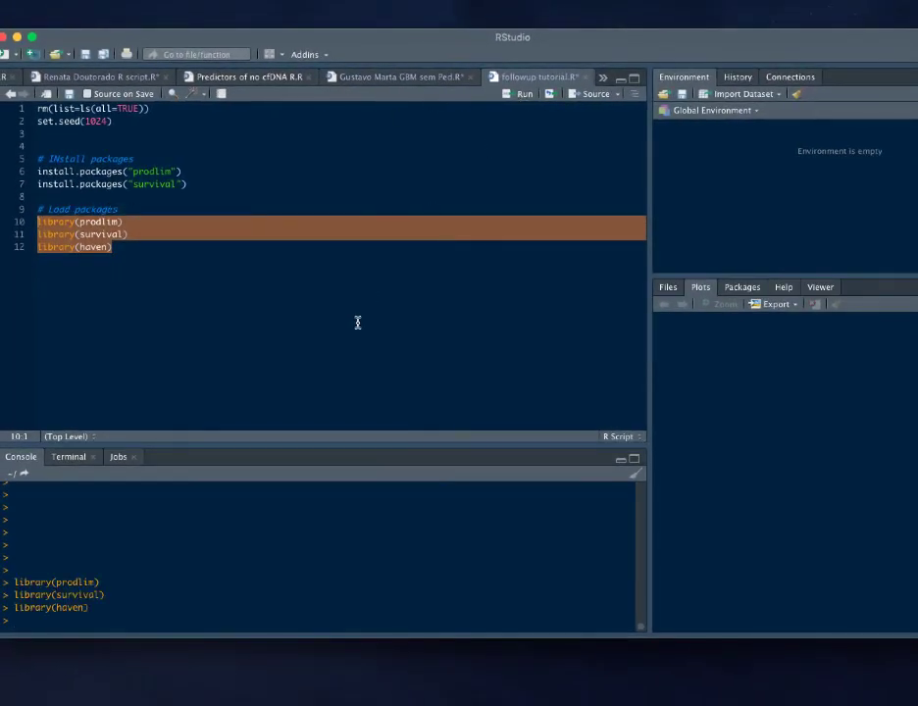
- Add the comment "# Import the dataset" on line 14, leaving a blank line after library(haven)
left_click(177, 260)
key("Return")
key("Return")
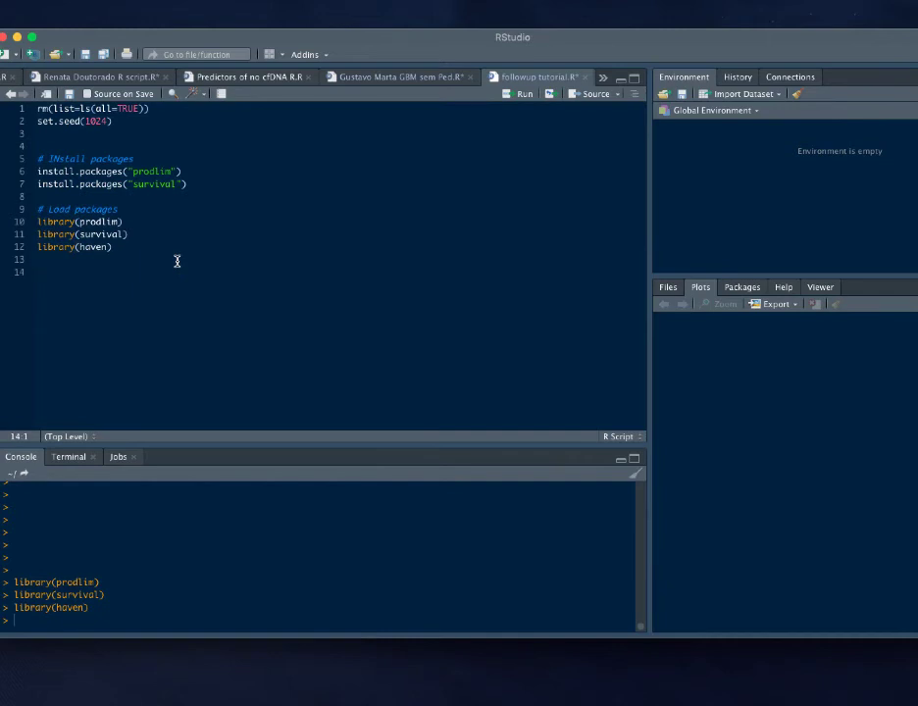
type("# Import the dataset")
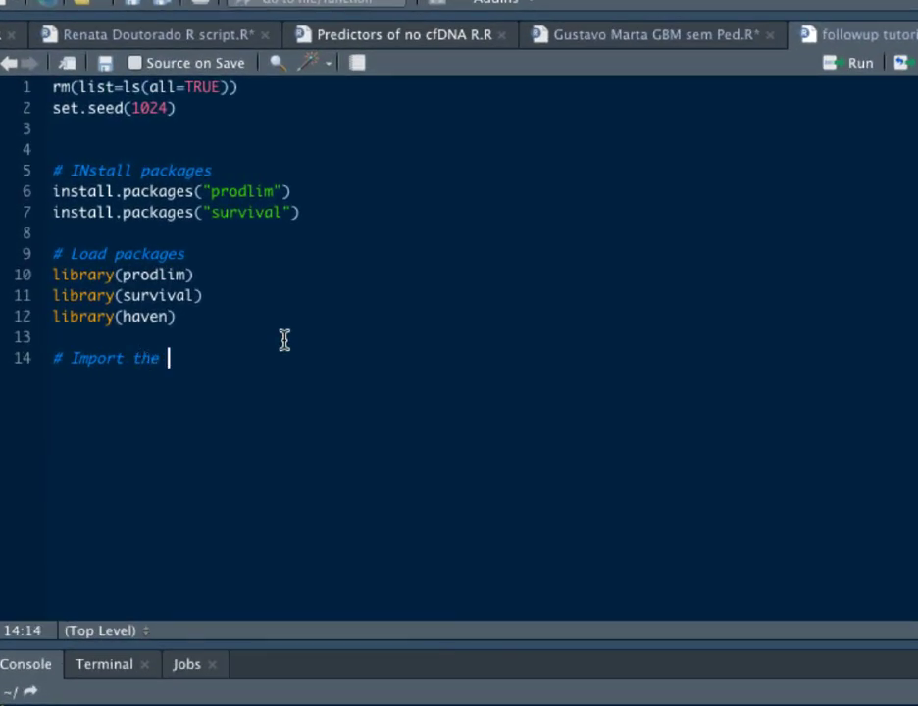
- Below the comment, write dat <- read_sav("Desktop/SPSS Tutorial/FU tutorial.sav")
key("Return")
type("dat <")
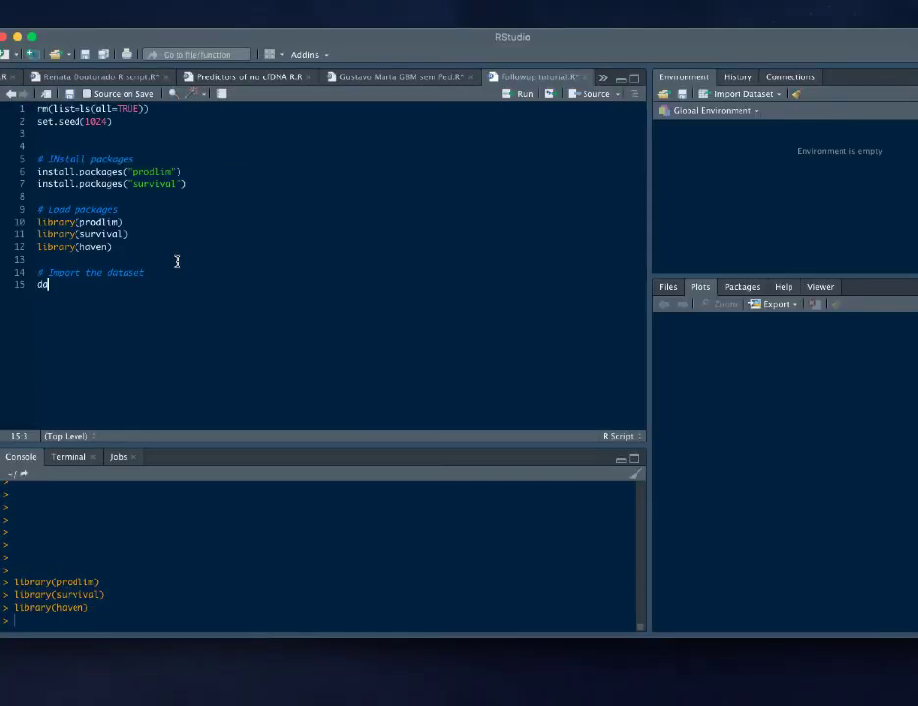
type("- ")
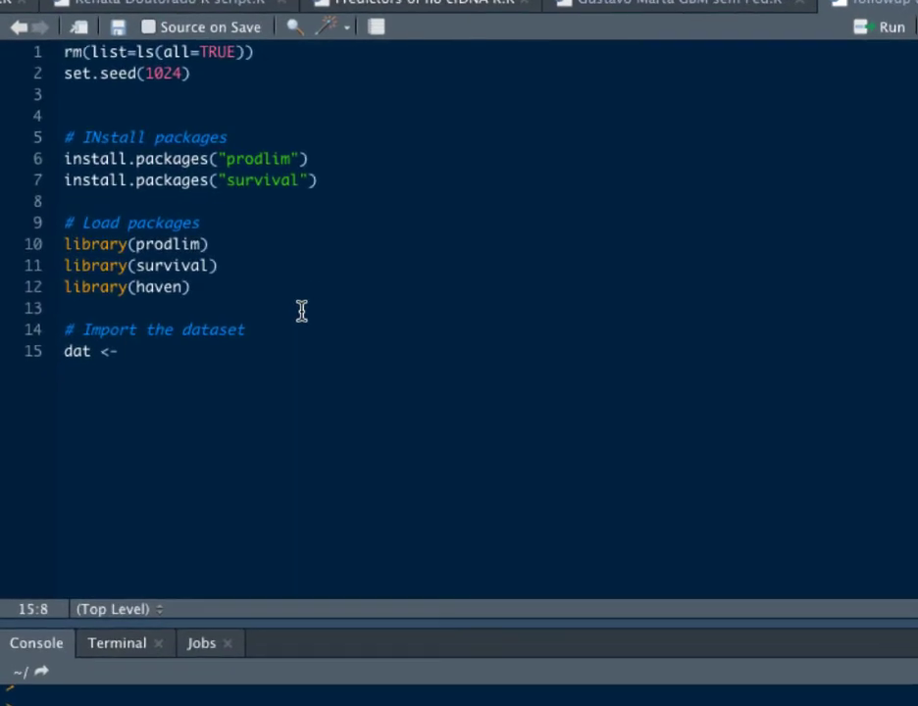
type("read_sa")
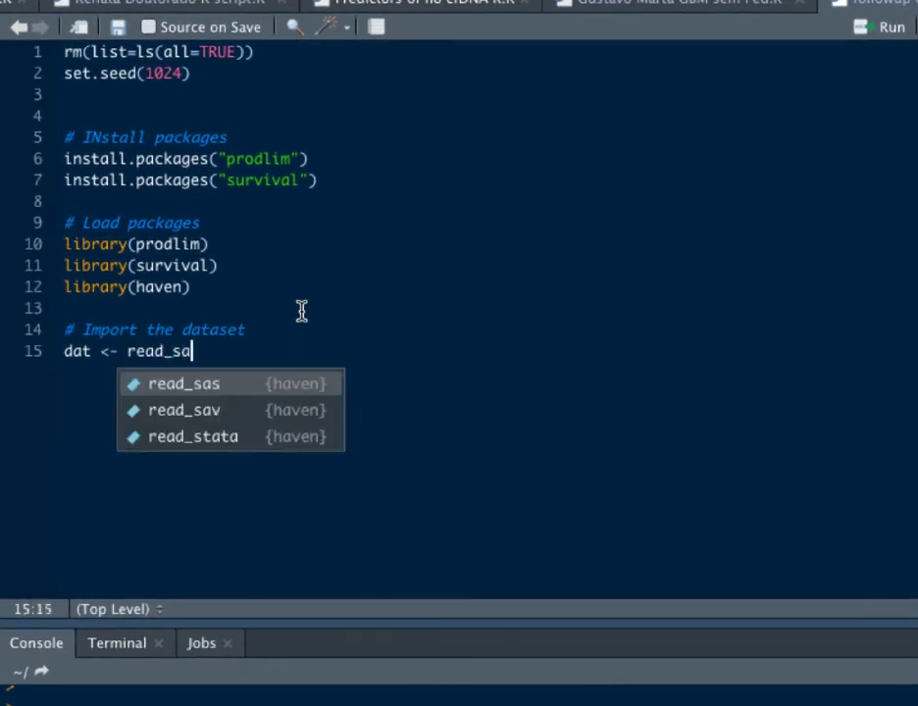
type("v(")
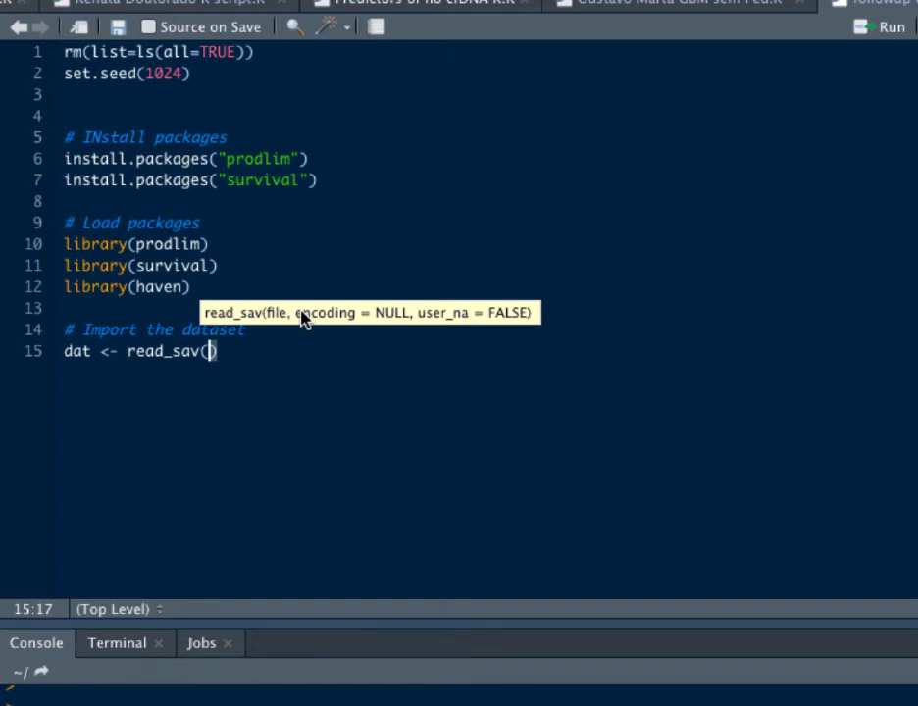
type("\"")
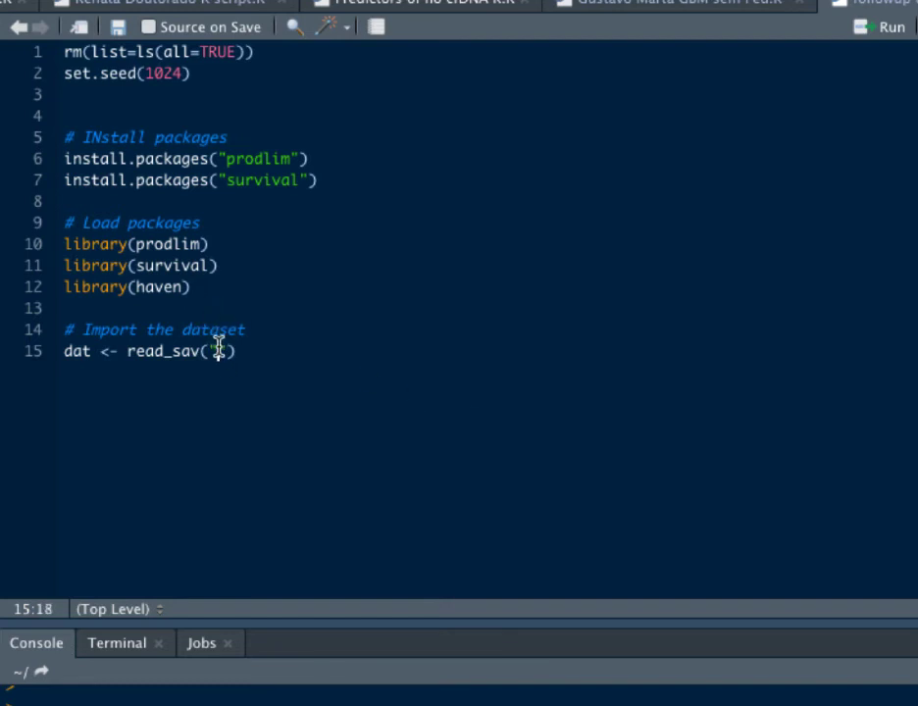
type("Desktop/SPSS Tutorial/FU tutorial.sav")
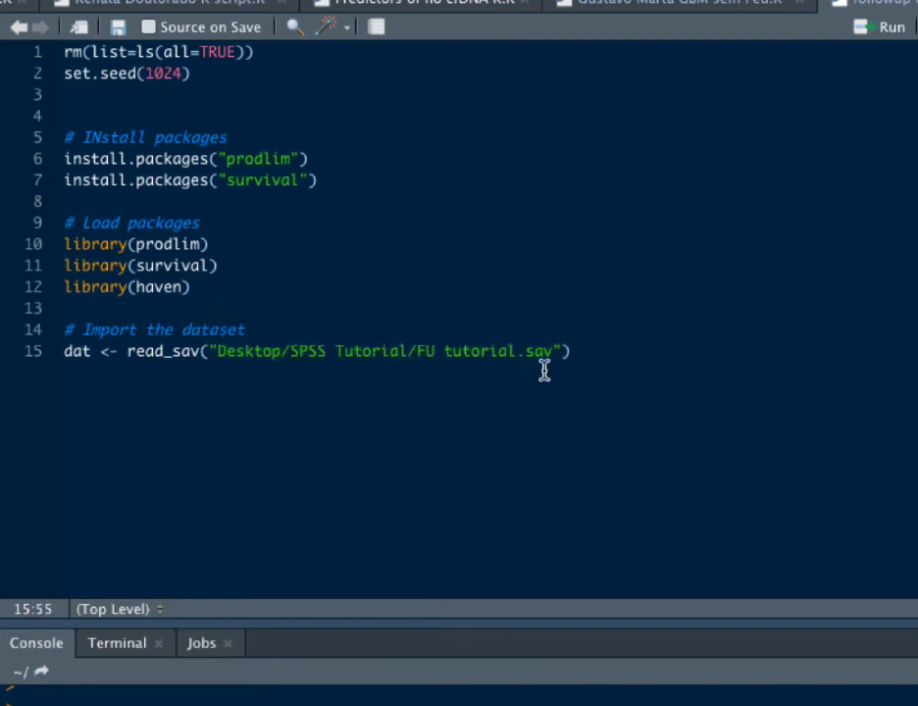
- Run the read_sav line to import the SPSS dataset into dat
left_click(594, 352)
key("Return")
left_click(644, 353)
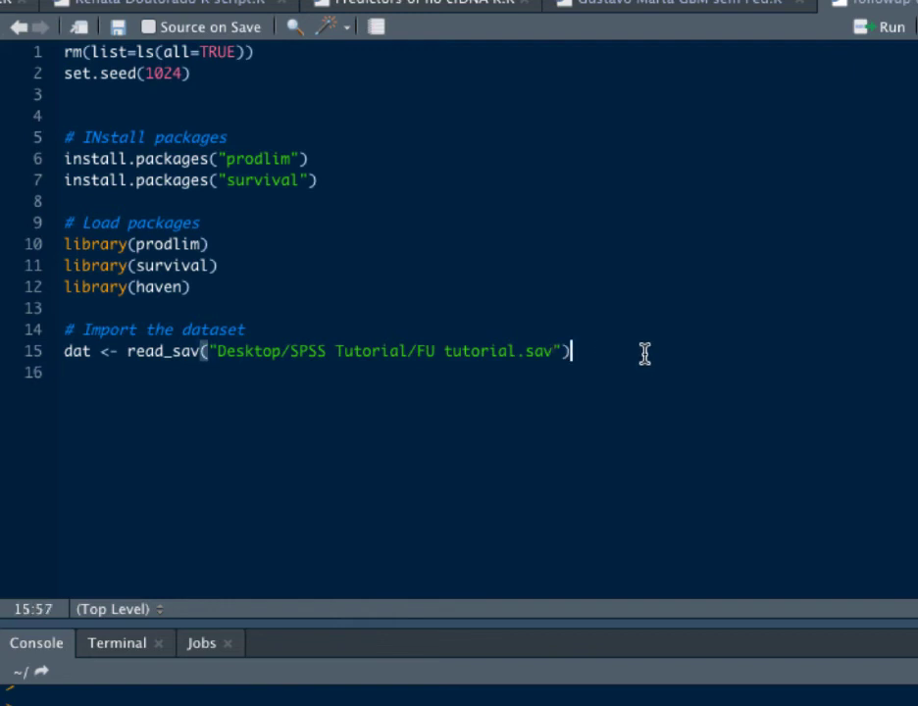
left_click(886, 27)
- Start the nested call quantile(prodlim(Hist())) on line 17, below the import line
key("Return")
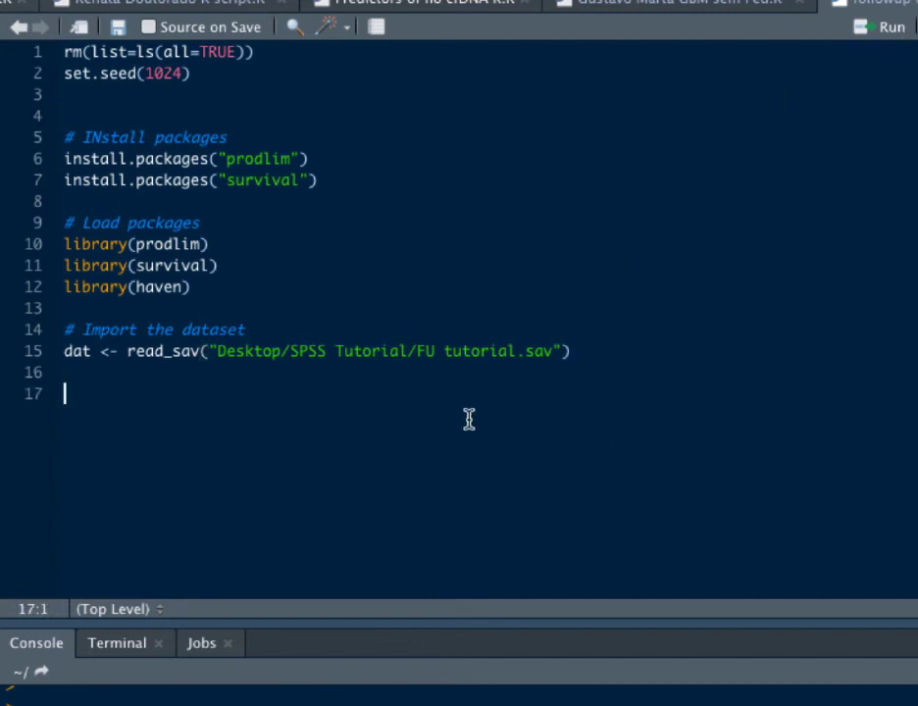
type("quanti")
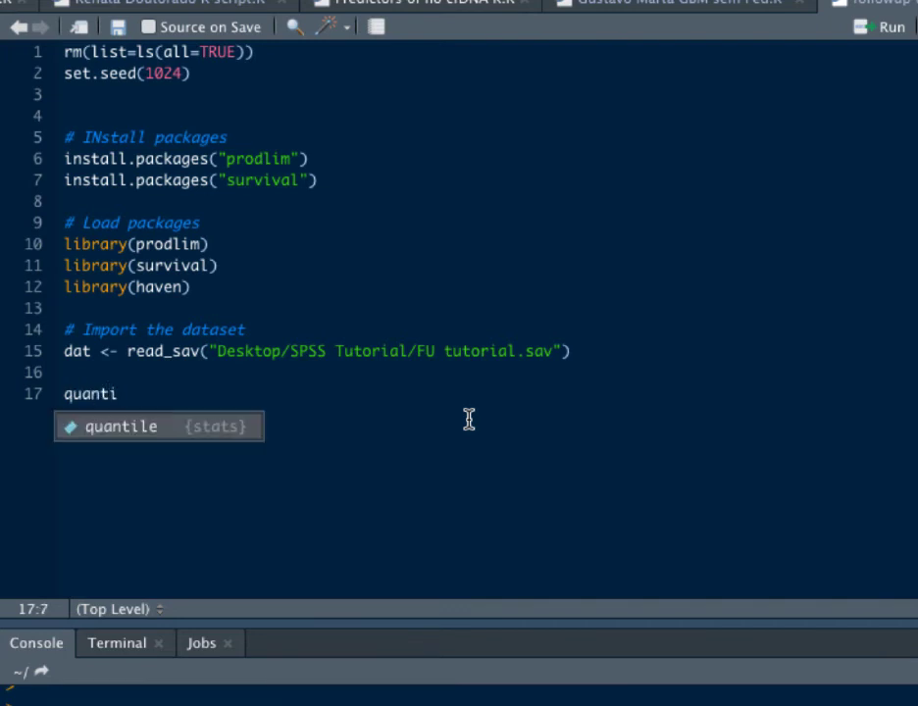
key("Tab")
type("prod")
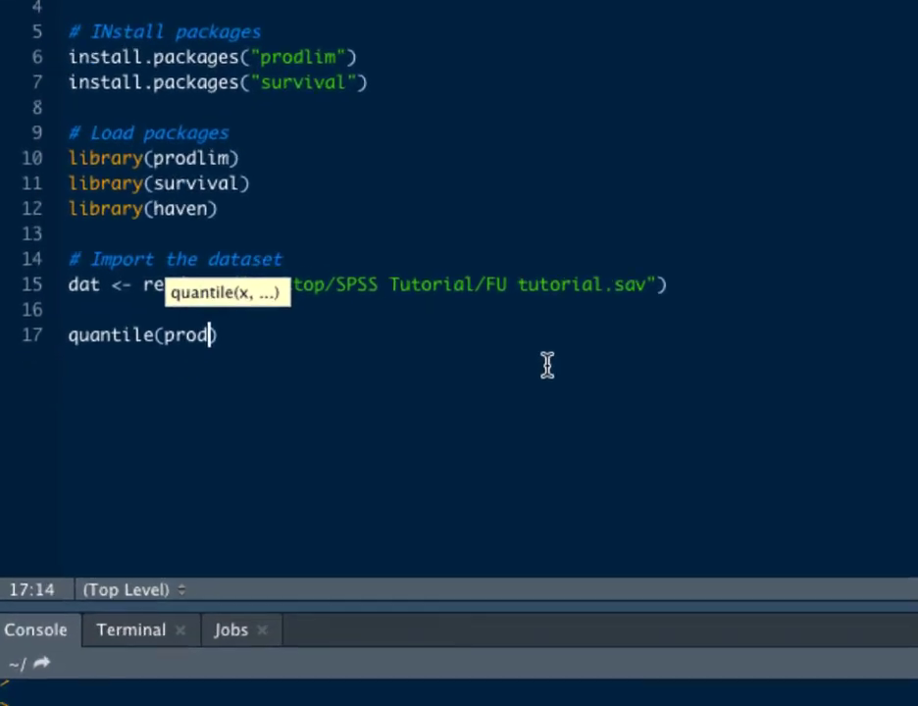
key("Down")
key("Tab")
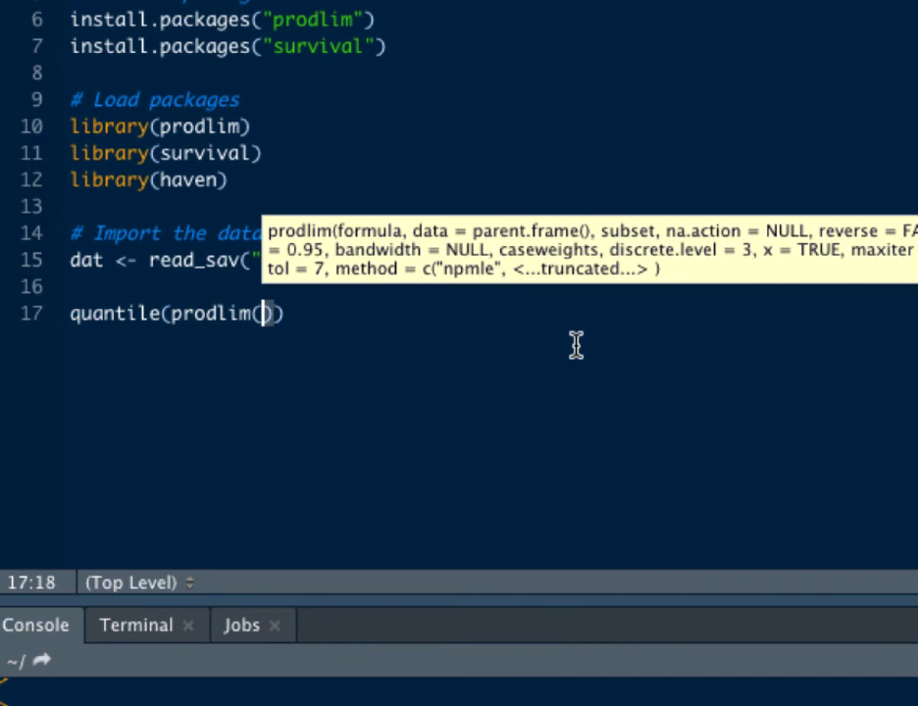
type("HIs")
key("BackSpace")
key("BackSpace")
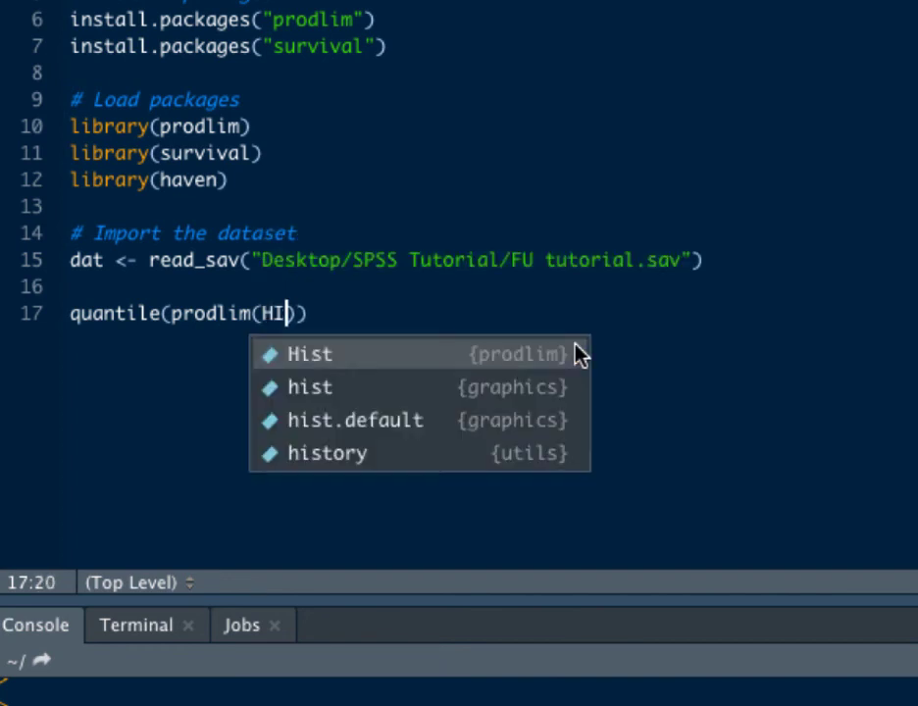
type("i")
key("Tab")
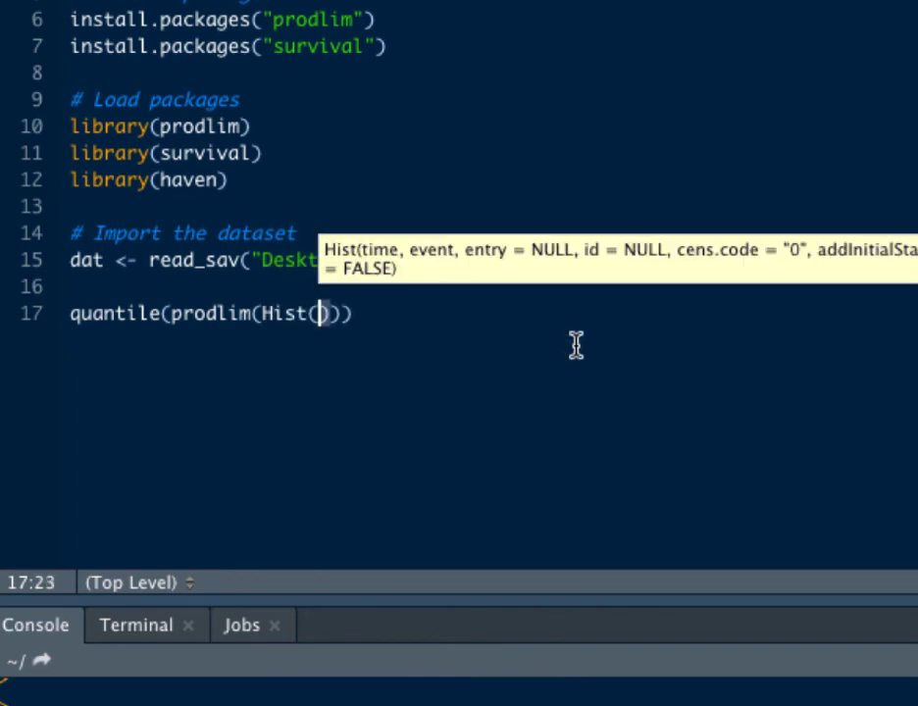
- Enter time_years and Vital_status as the time and event arguments of Hist
type("time_")
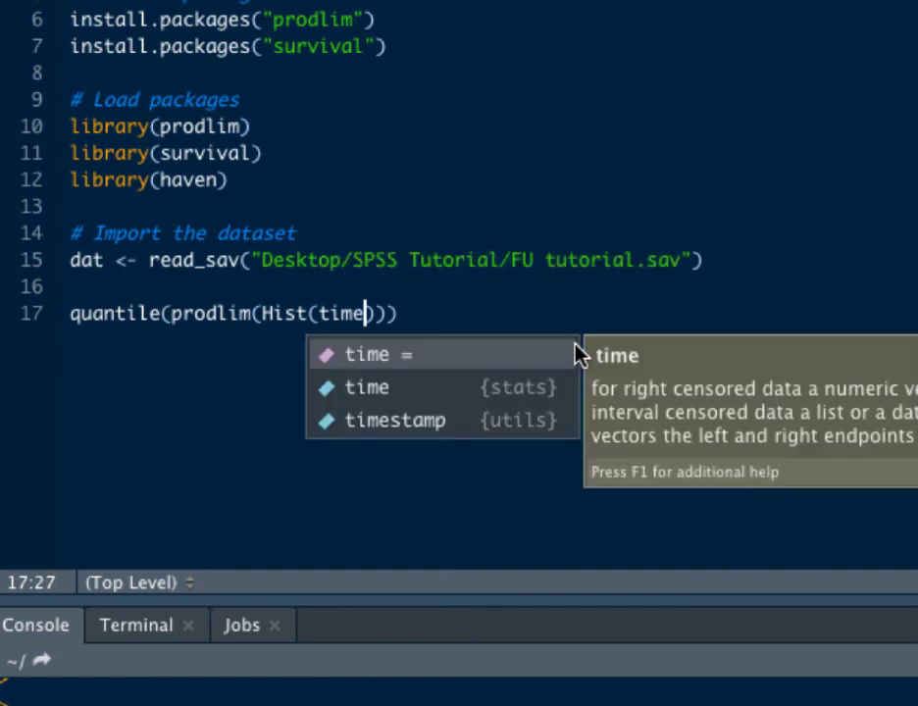
type("years")
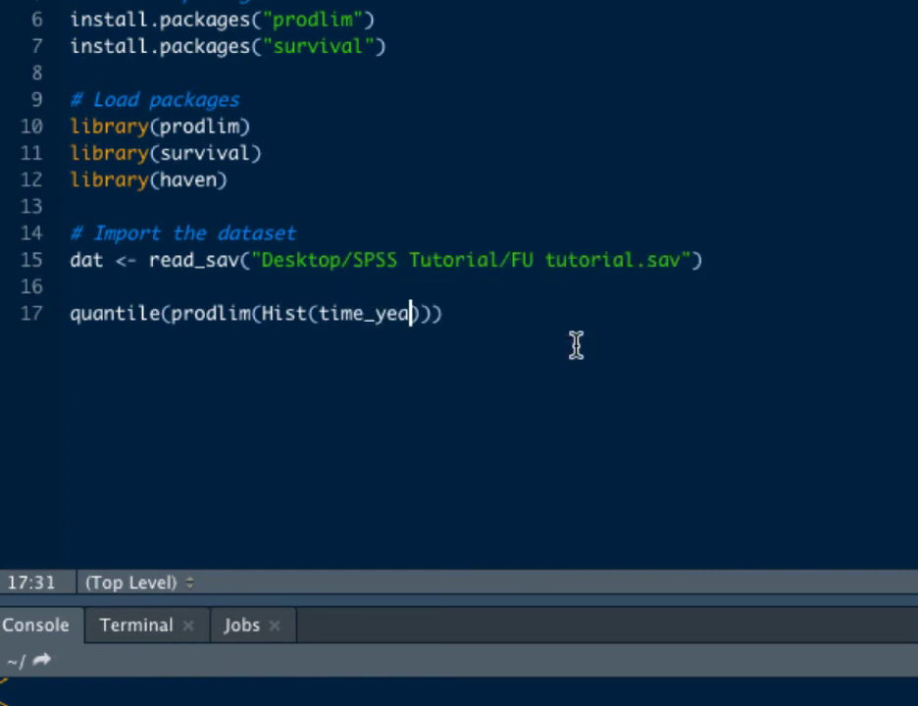
type(", Vi")
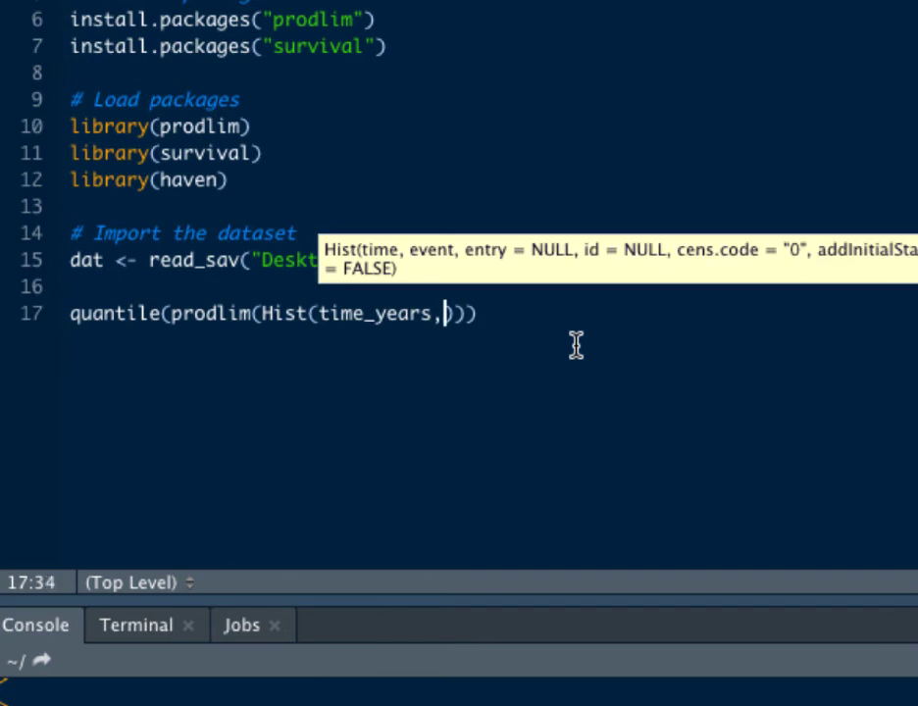
type("tal_status")
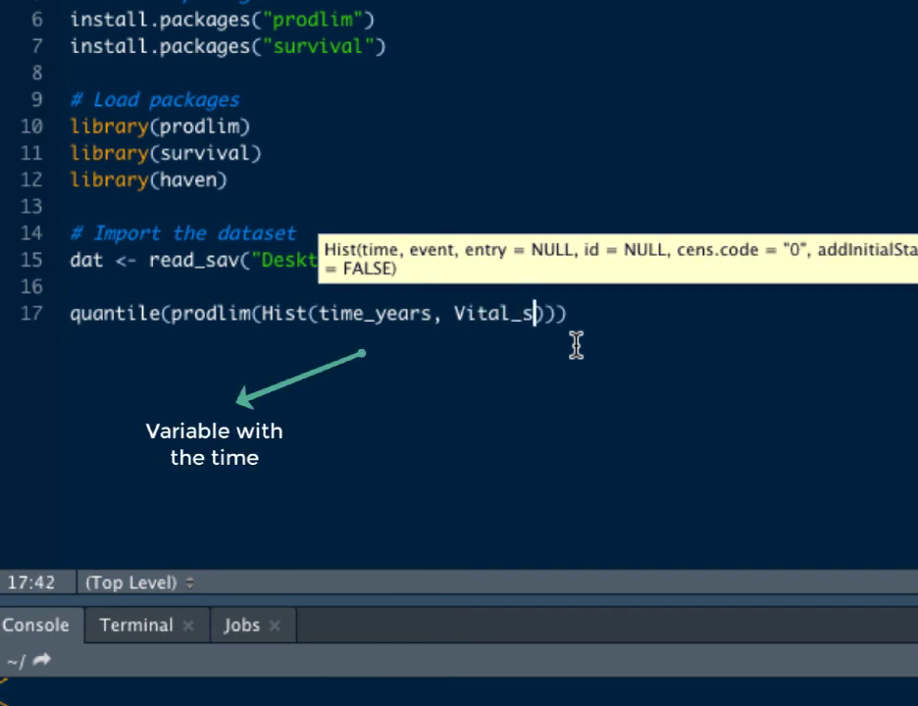
- Complete the prodlim call with the ~1 formula term, data=dat and reverse = TRUE
type(")~")
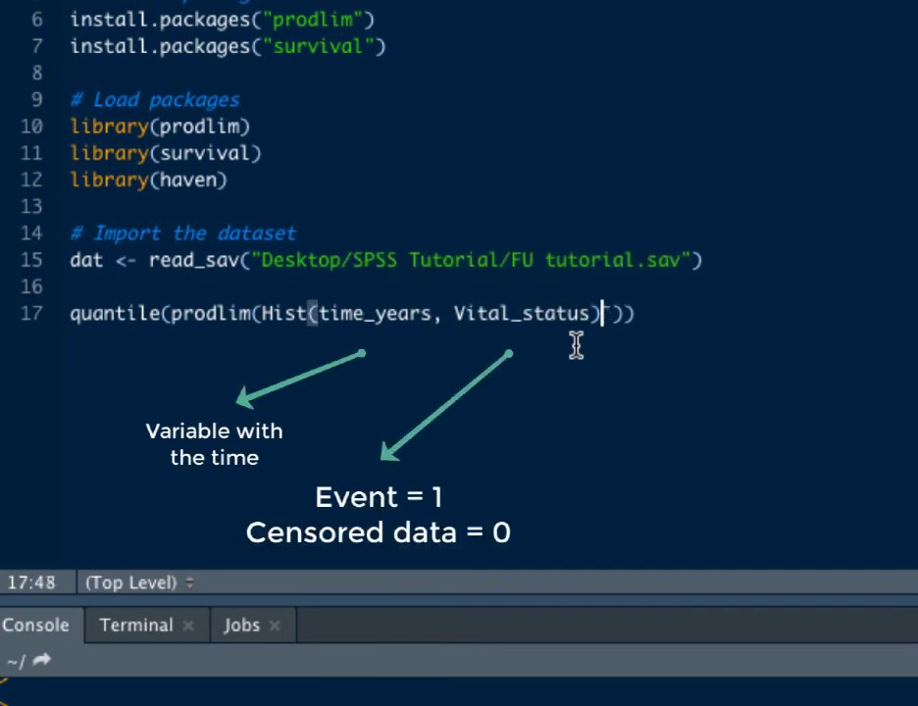
type("1, data")
type("=dat")
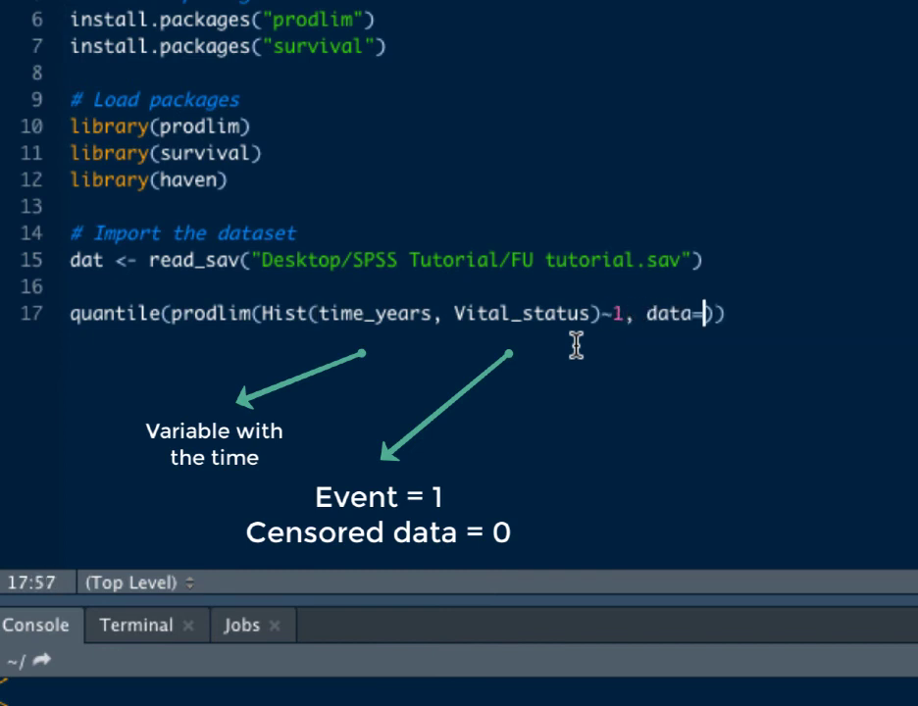
key("Escape")
type(", reverse")
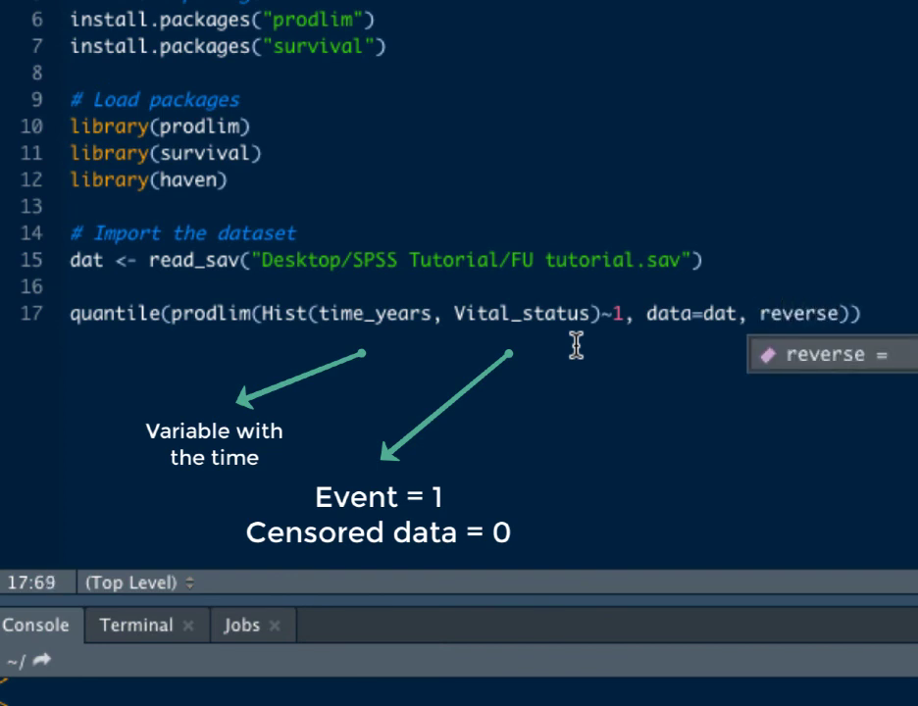
type(" = True")
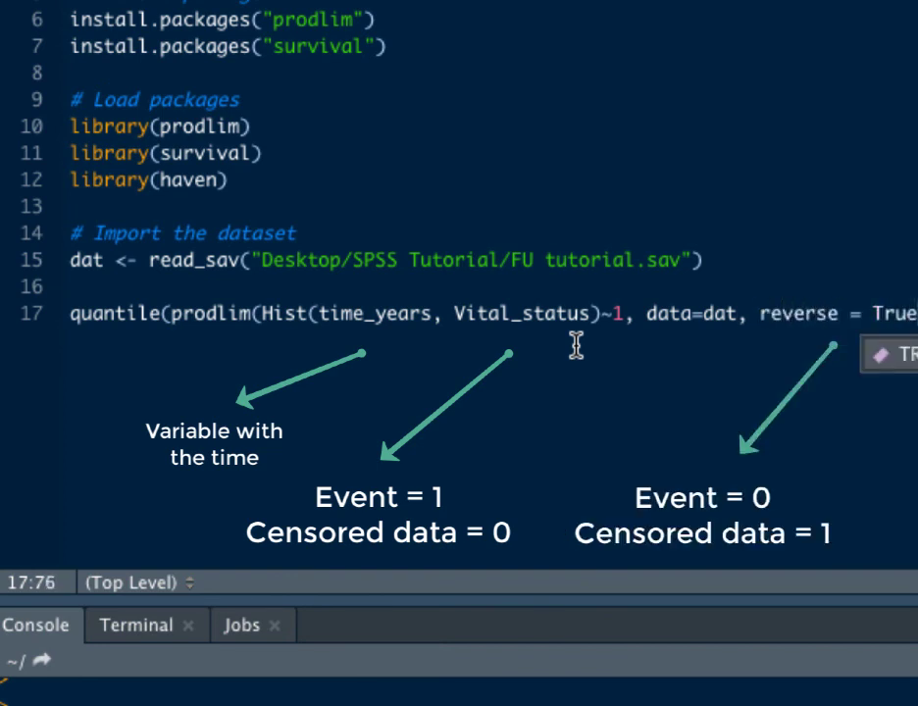
key("Tab")
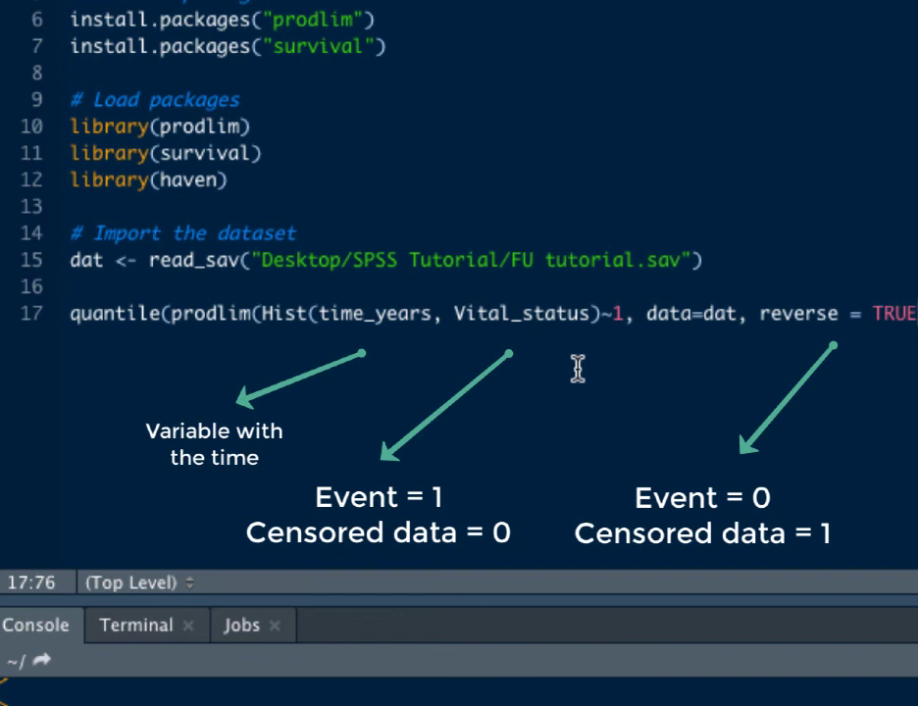
type("))")
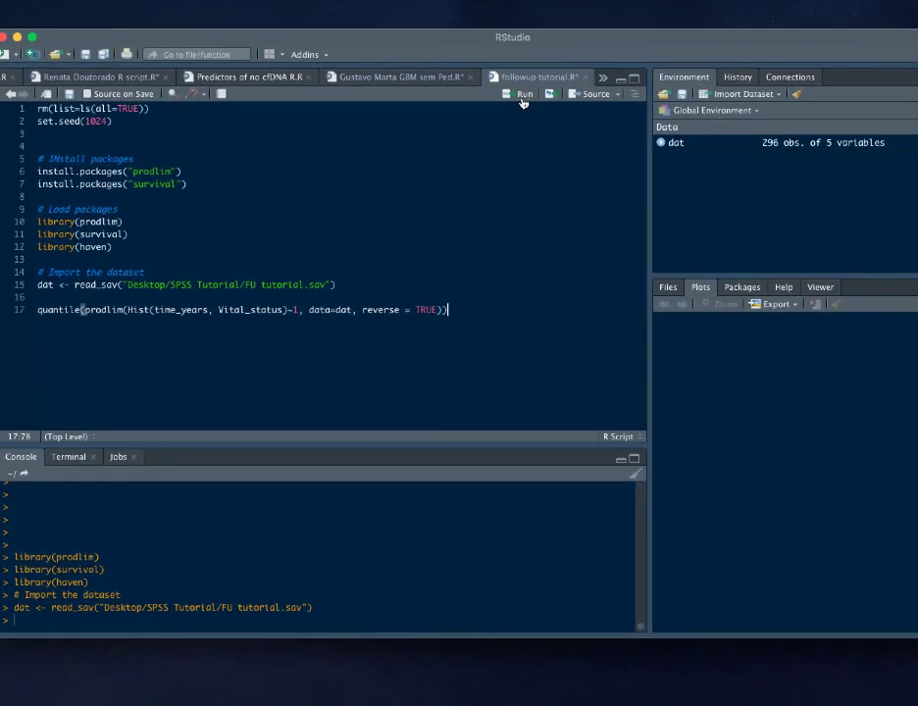
- Run the quantile line and examine the median time and IQR in the console output
left_click(523, 95)
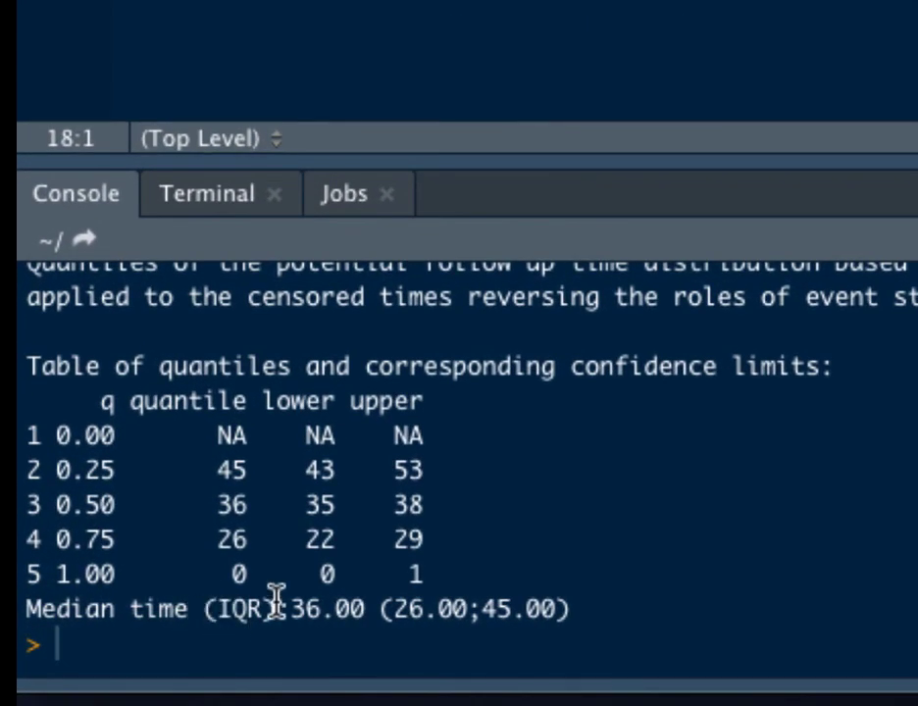
left_click_drag(135, 614, 393, 616)
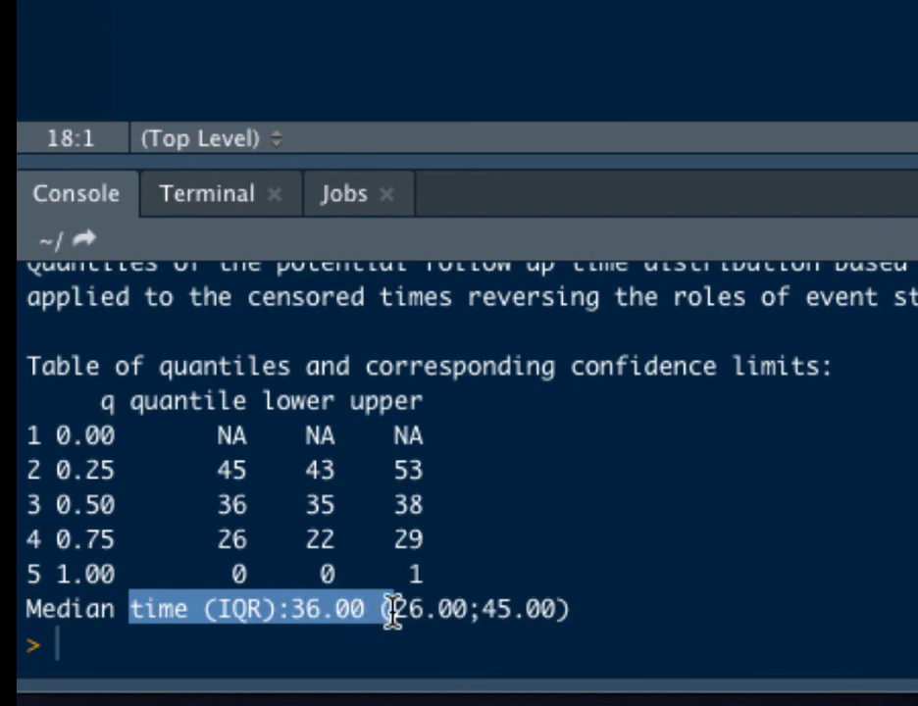